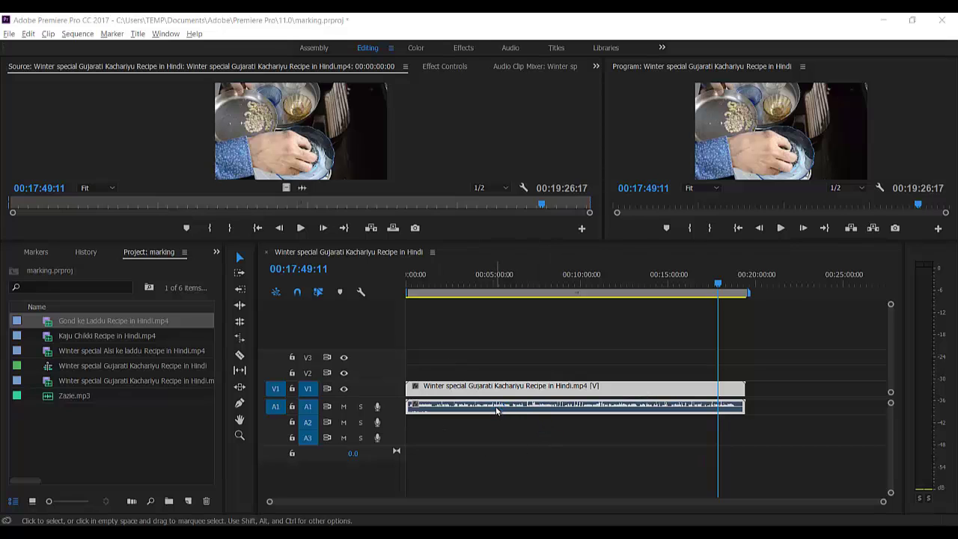
Add four spaced markers to the Gujarati Kachariyu source clip, including ones at 00:04:55:12, 00:11:25:28 and 00:15:31:08
{"action": "left_click", "coordinate": [157, 211]}
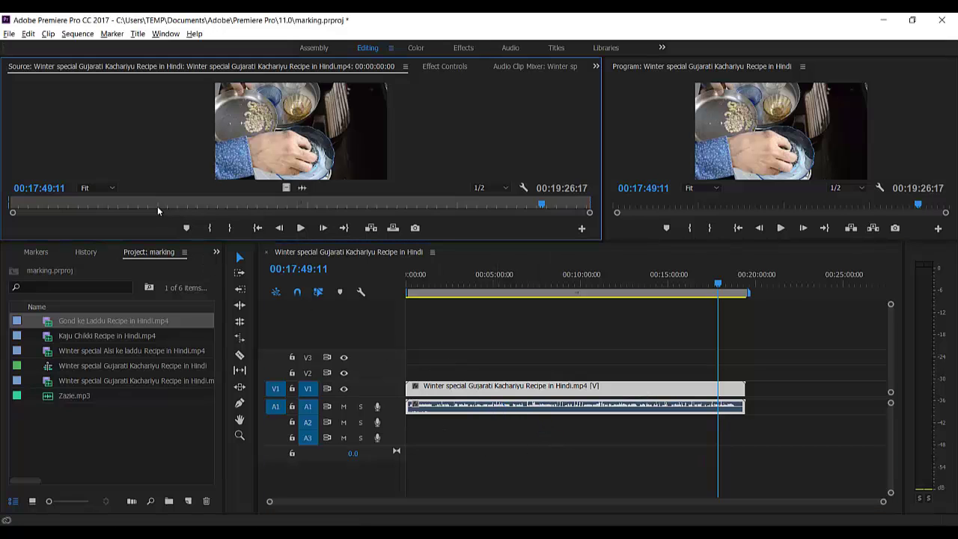
{"action": "left_click", "coordinate": [157, 209]}
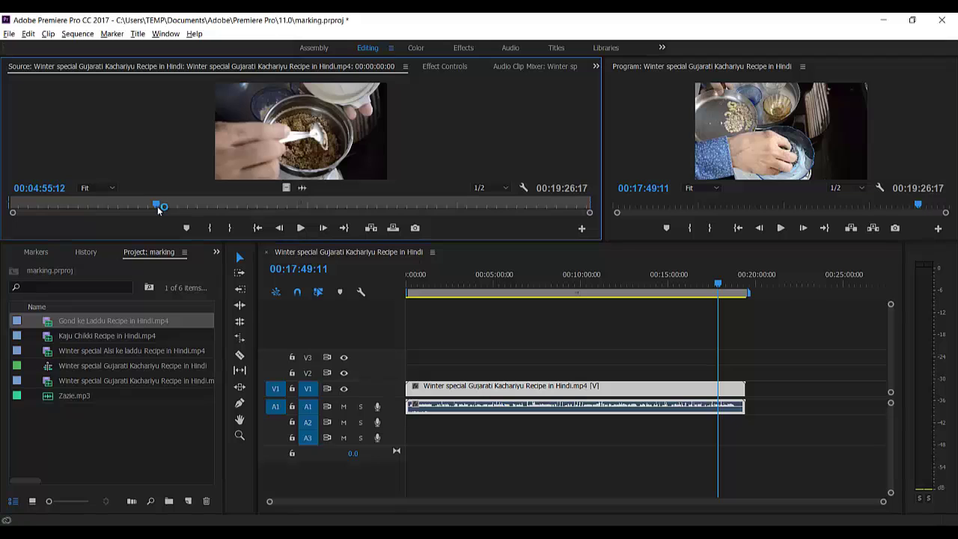
{"action": "key", "text": "m"}
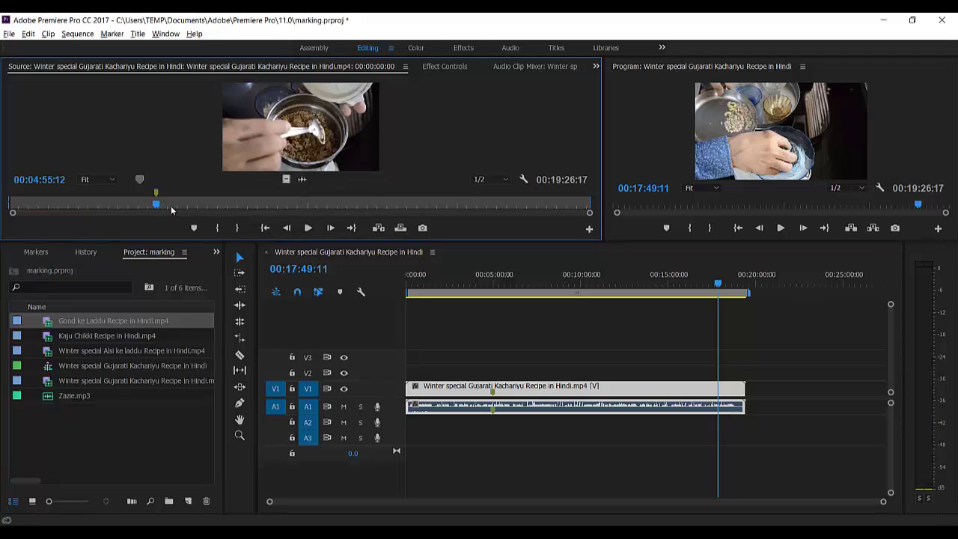
{"action": "left_click", "coordinate": [258, 209]}
{"action": "key", "text": "m"}
{"action": "left_click", "coordinate": [354, 208]}
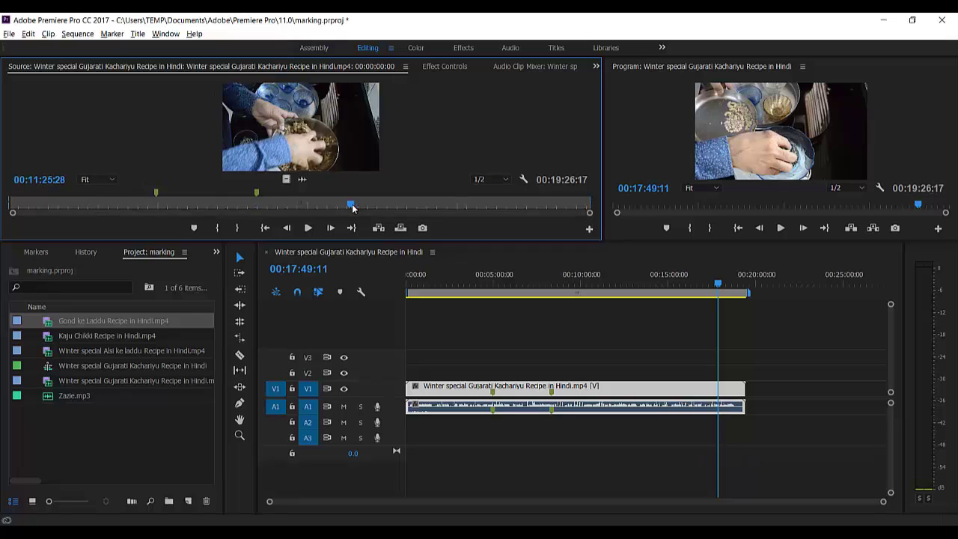
{"action": "key", "text": "m"}
{"action": "left_click", "coordinate": [474, 208]}
{"action": "key", "text": "m"}
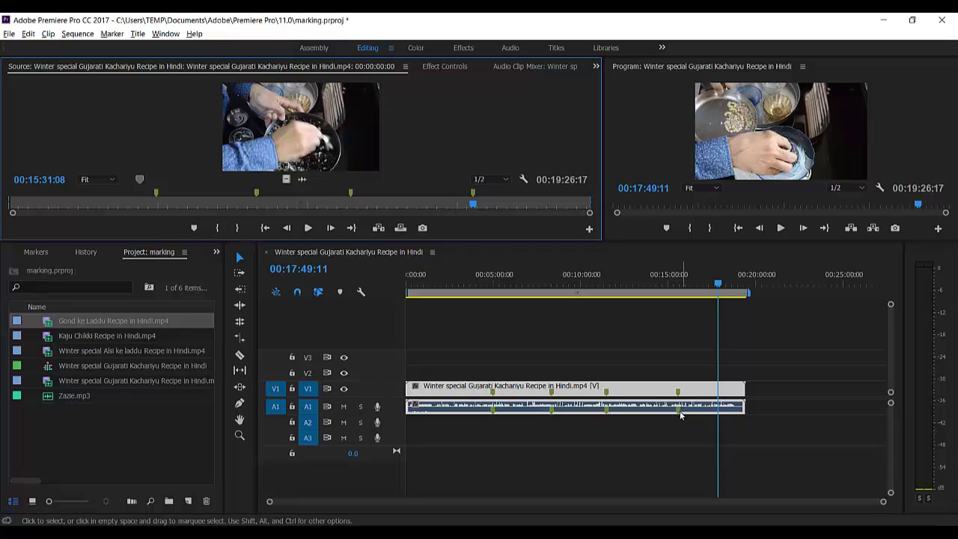
Load Zazie.mp3 as the source and mark its In point at 00:02:37:21 and Out point at 00:02:43:08, around the second marker
{"action": "double_click", "coordinate": [142, 337]}
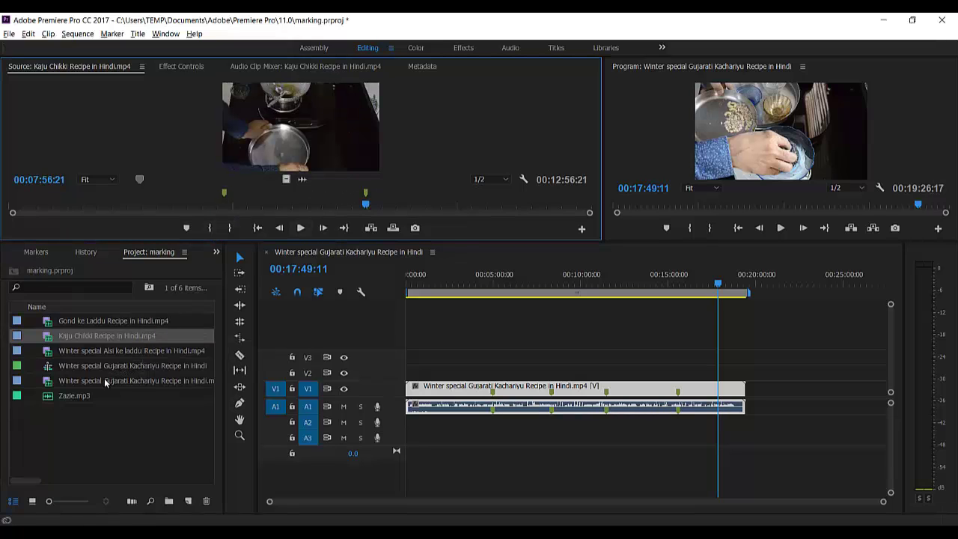
{"action": "double_click", "coordinate": [93, 397]}
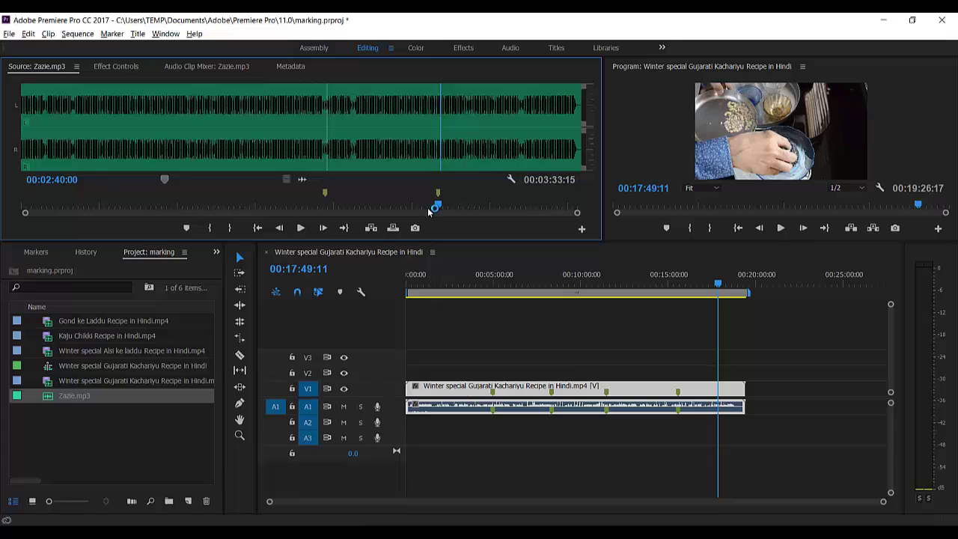
{"action": "left_click_drag", "start_coordinate": [438, 207], "coordinate": [431, 209]}
{"action": "key", "text": "i"}
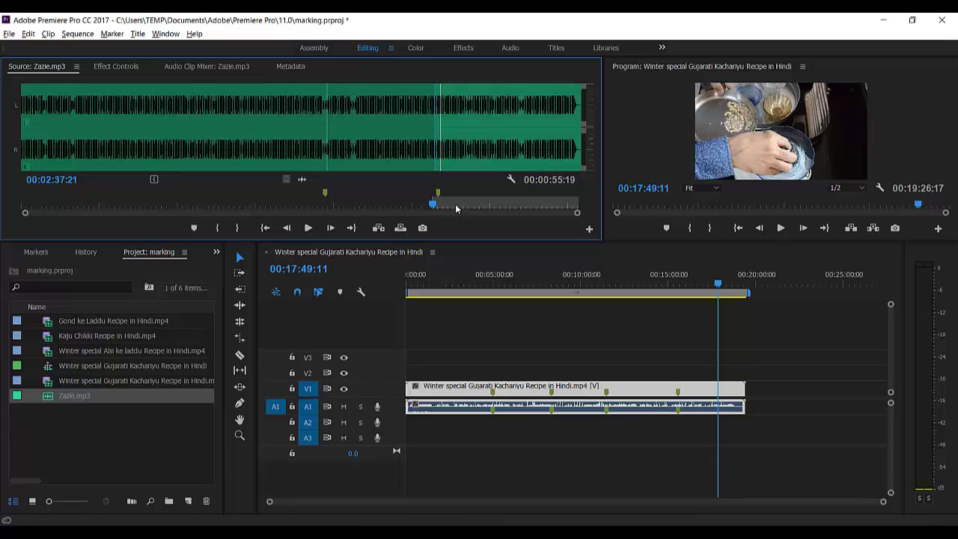
{"action": "left_click", "coordinate": [449, 207]}
{"action": "key", "text": "o"}
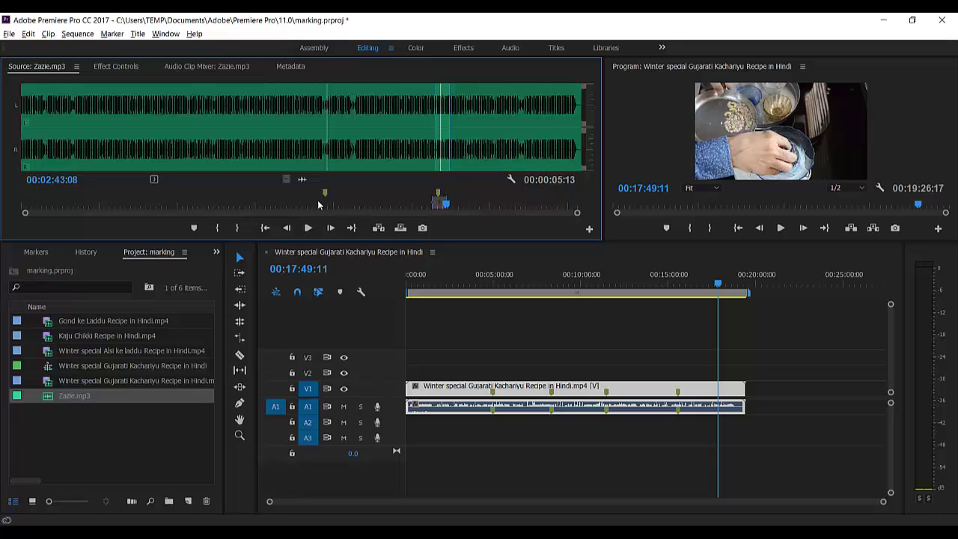
Place the marked Zazie.mp3 excerpt on track A2, snapped to the first marker of the sequence clip at 00:04:55:12
{"action": "mouse_move", "coordinate": [302, 181]}
{"action": "left_mouse_down"}
{"action": "mouse_move", "coordinate": [522, 270]}
{"action": "mouse_move", "coordinate": [601, 332]}
{"action": "mouse_move", "coordinate": [611, 410]}
{"action": "mouse_move", "coordinate": [582, 420]}
{"action": "mouse_move", "coordinate": [600, 423]}
{"action": "left_mouse_up"}
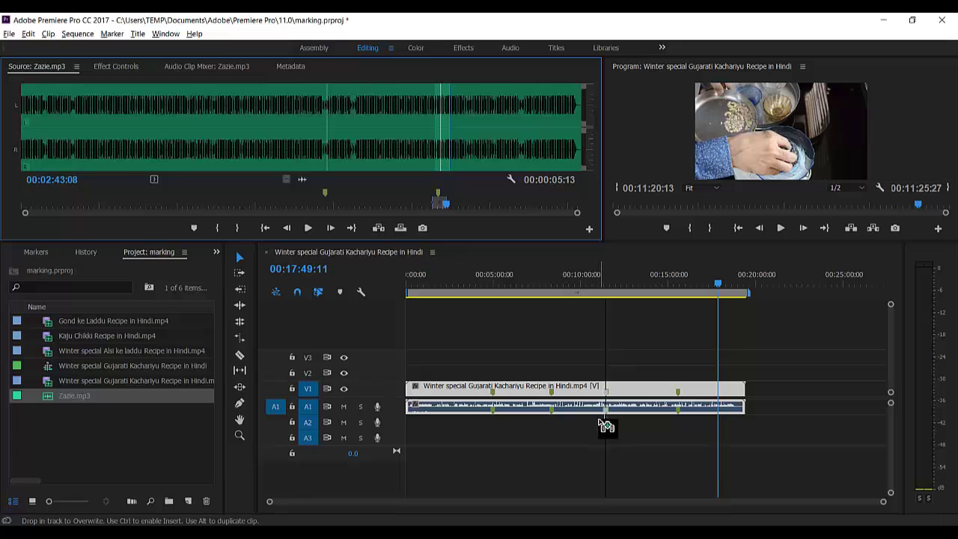
{"action": "left_click_drag", "start_coordinate": [599, 421], "coordinate": [493, 412]}
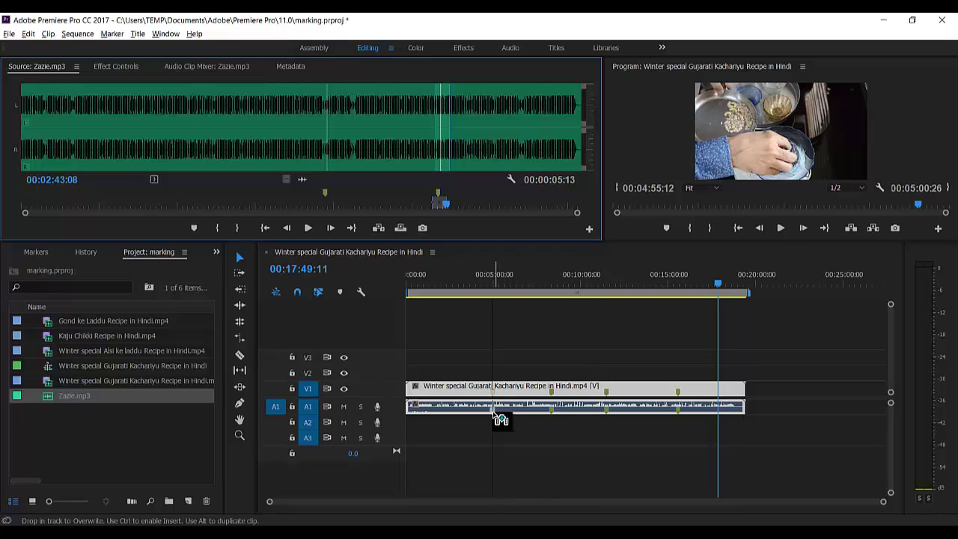
{"action": "left_click_drag", "start_coordinate": [494, 412], "coordinate": [491, 412]}
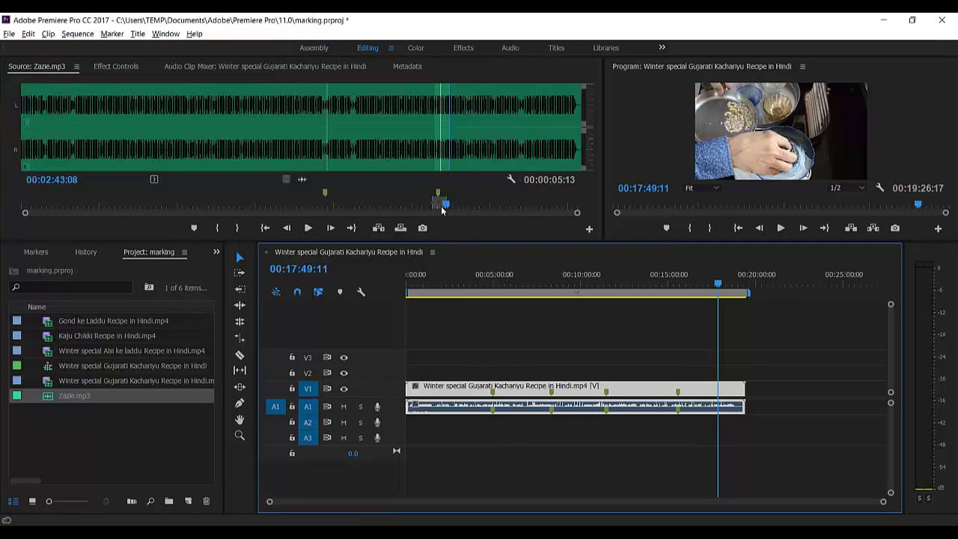
{"action": "left_click_drag", "start_coordinate": [302, 180], "coordinate": [494, 421]}
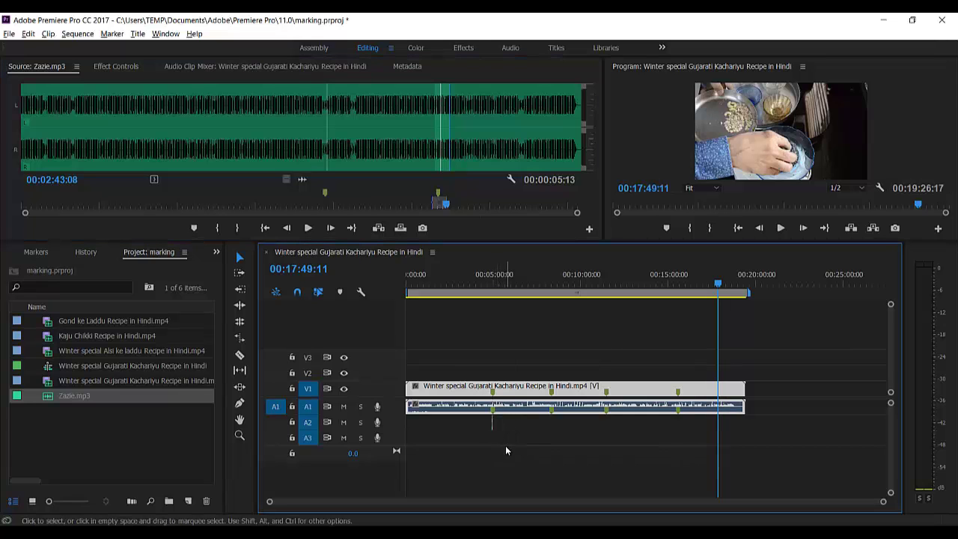
Examine the Zazie.mp3 excerpt's alignment with the first clip marker, with the playhead near 00:04:45:29
{"action": "key", "text": "="}
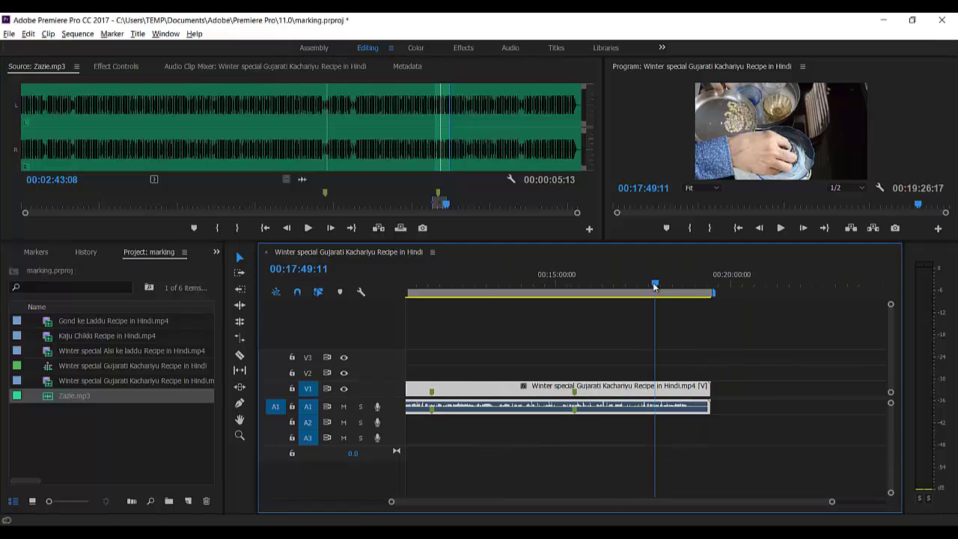
{"action": "left_click_drag", "start_coordinate": [653, 283], "coordinate": [391, 302]}
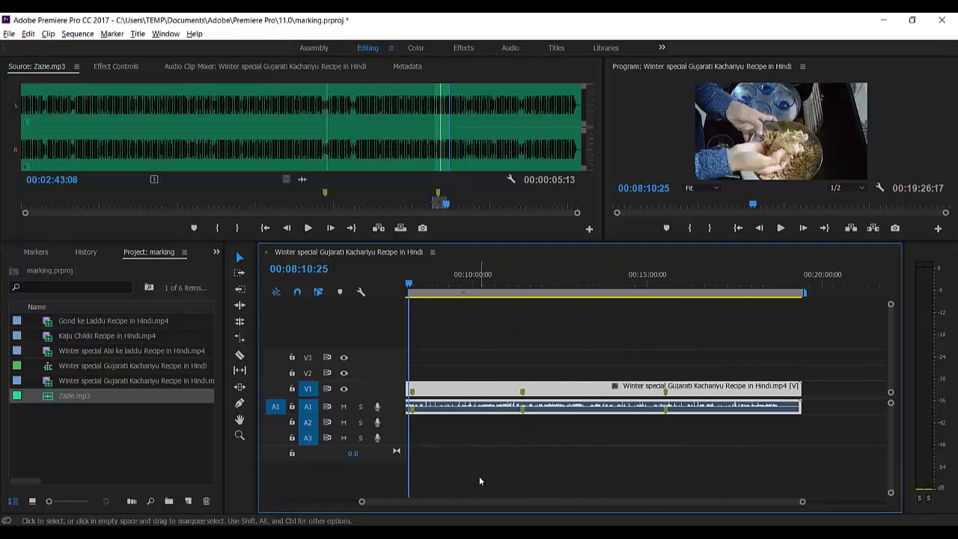
{"action": "key", "text": "backslash"}
{"action": "left_click", "coordinate": [516, 280]}
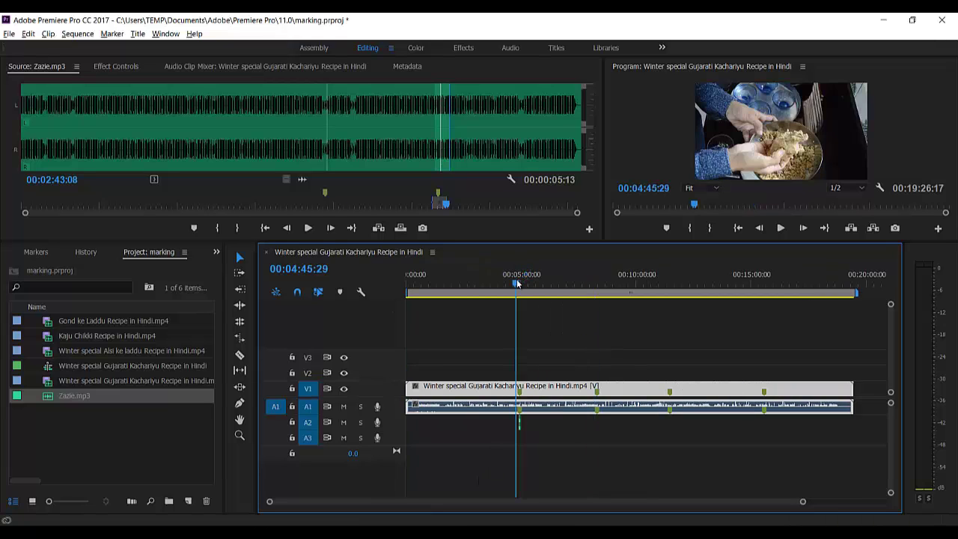
{"action": "key", "text": "equal"}
{"action": "key", "text": "equal"}
{"action": "key", "text": "equal"}
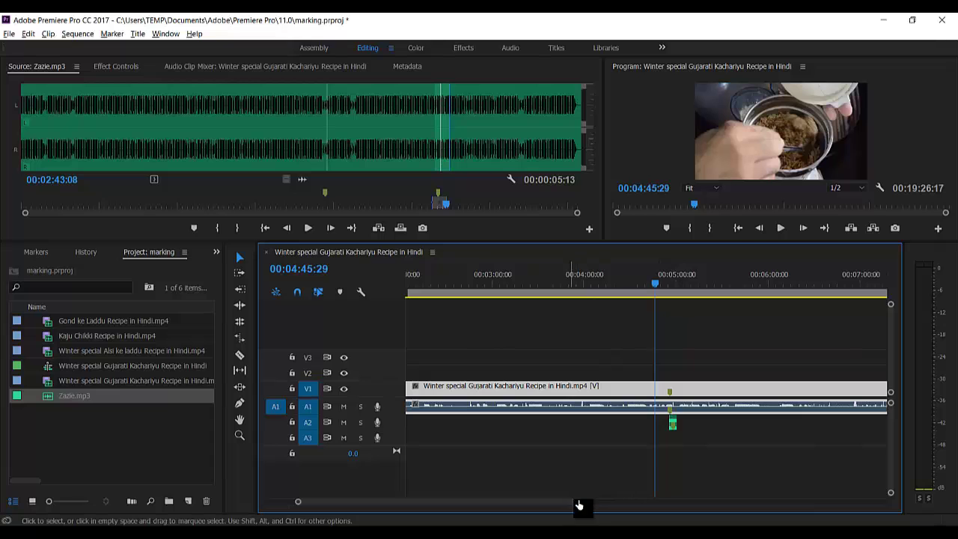
{"action": "left_click_drag", "start_coordinate": [578, 506], "coordinate": [678, 504]}
Mark a range around Kaju Chikki's second marker ending at 00:08:25:26, and place its video only on new track V4, aligned marker-to-marker with the sequence clip's second marker
{"action": "left_click", "coordinate": [156, 326]}
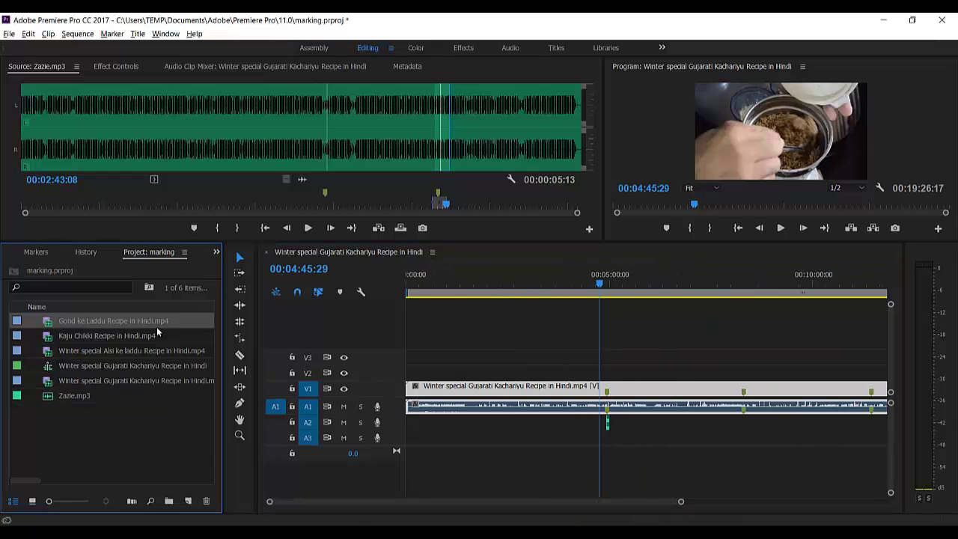
{"action": "double_click", "coordinate": [107, 337]}
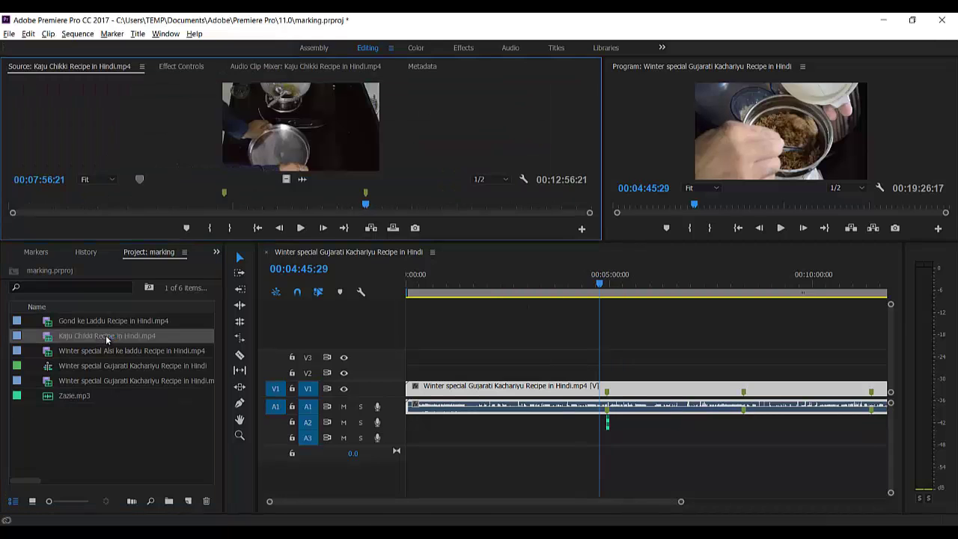
{"action": "left_click_drag", "start_coordinate": [366, 205], "coordinate": [389, 208]}
{"action": "key", "text": "i"}
{"action": "key", "text": "o"}
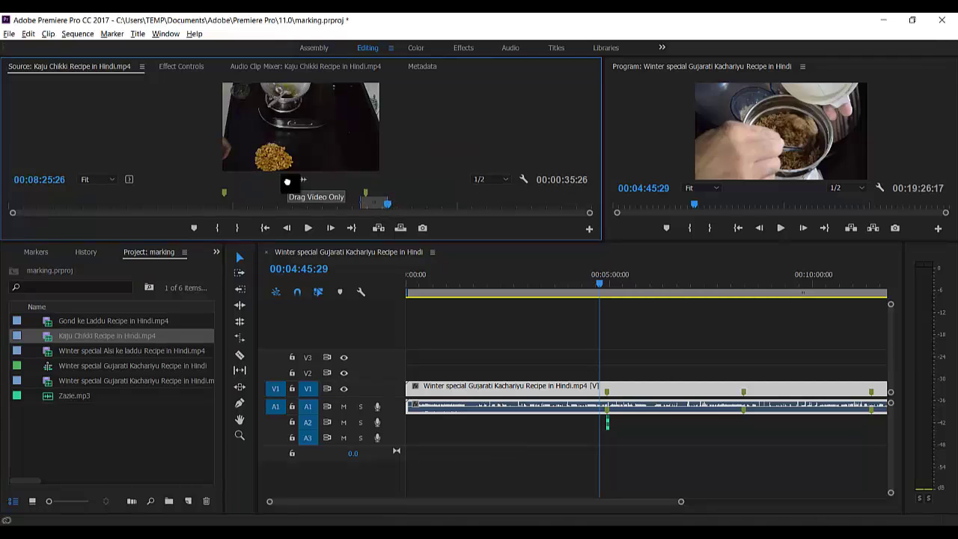
{"action": "left_click_drag", "start_coordinate": [287, 181], "coordinate": [732, 334]}
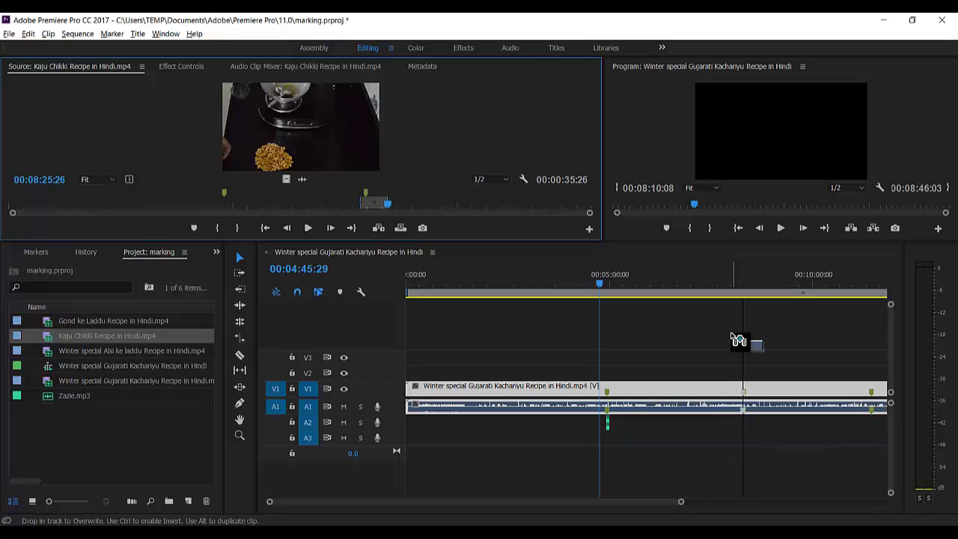
{"action": "left_click_drag", "start_coordinate": [732, 337], "coordinate": [731, 337]}
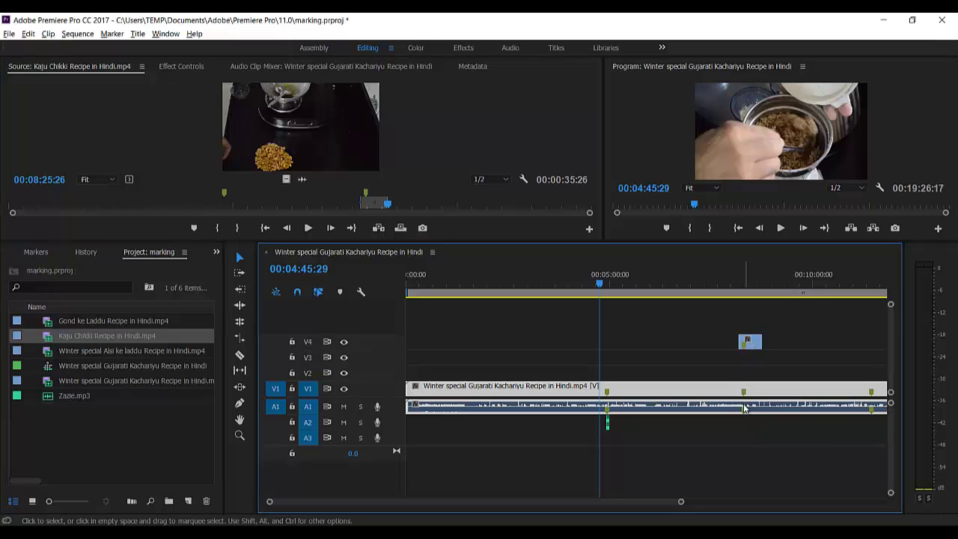
Load Winter special Alsi ke laddu Recipe in Hindi.mp4 as the source and add a marker at 00:09:31:20
{"action": "left_click_drag", "start_coordinate": [677, 502], "coordinate": [742, 505]}
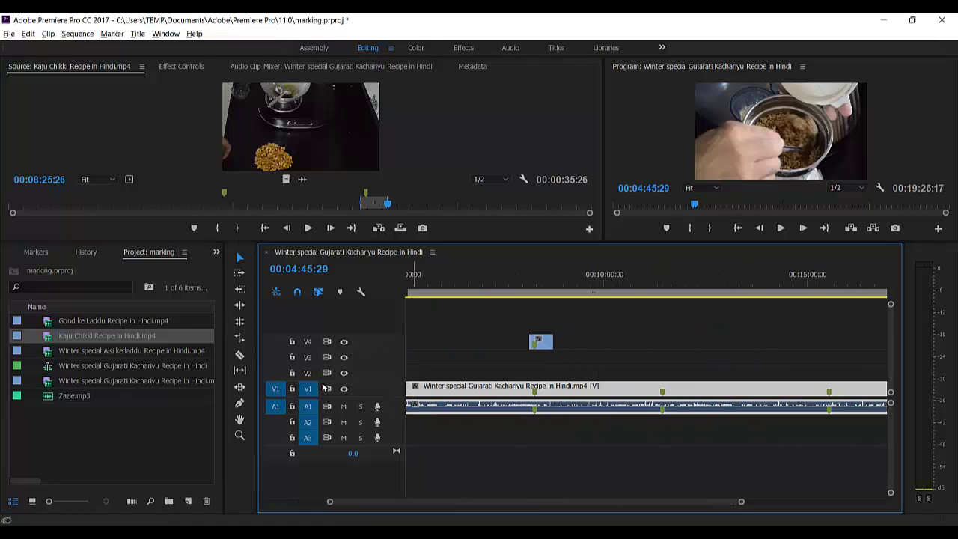
{"action": "left_click", "coordinate": [137, 352]}
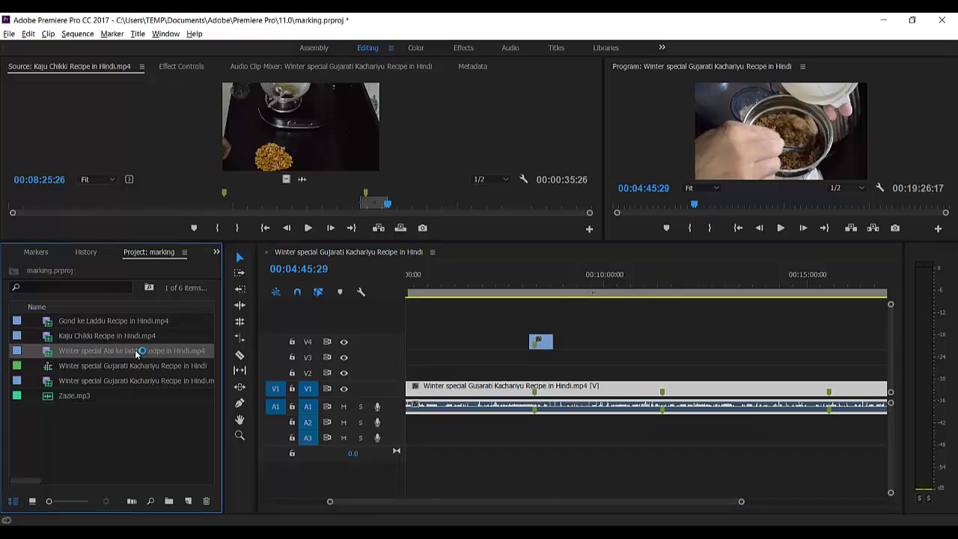
{"action": "left_click", "coordinate": [256, 209]}
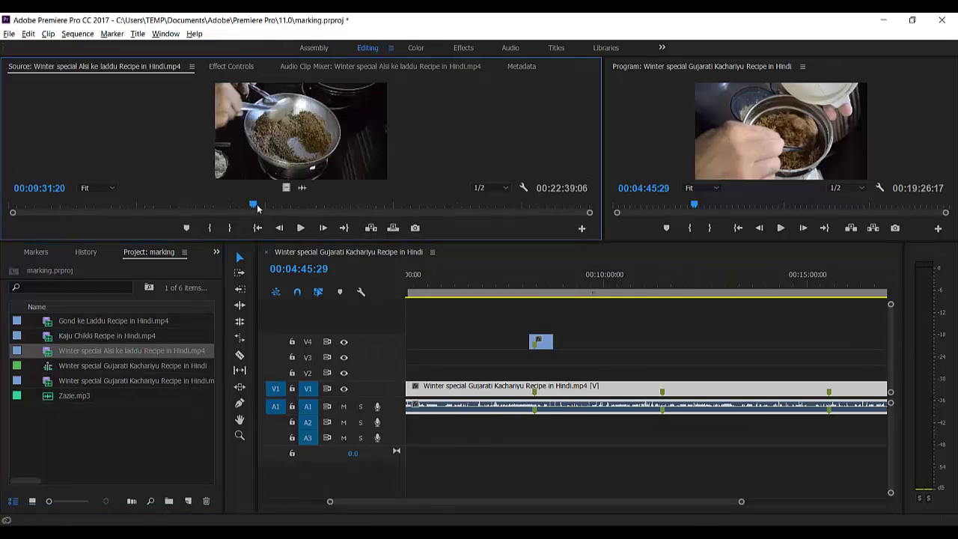
{"action": "key", "text": "m"}
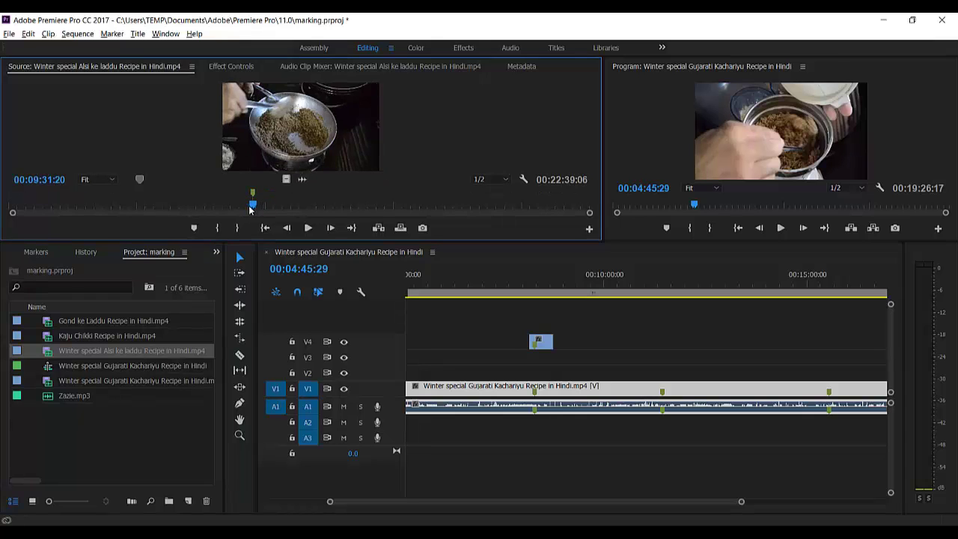
Mark a range around the Alsi ke laddu marker ending at 00:10:22:22, and place its video and audio on V4 and A4, aligned to the third sequence-clip marker
{"action": "left_click", "coordinate": [241, 209]}
{"action": "key", "text": "i"}
{"action": "left_click", "coordinate": [275, 207]}
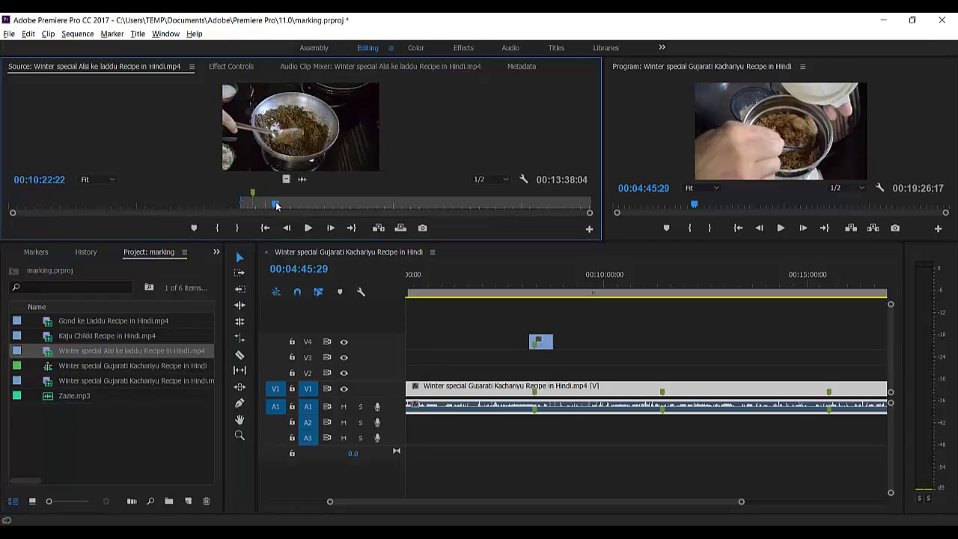
{"action": "key", "text": "o"}
{"action": "left_click_drag", "start_coordinate": [295, 117], "coordinate": [644, 349]}
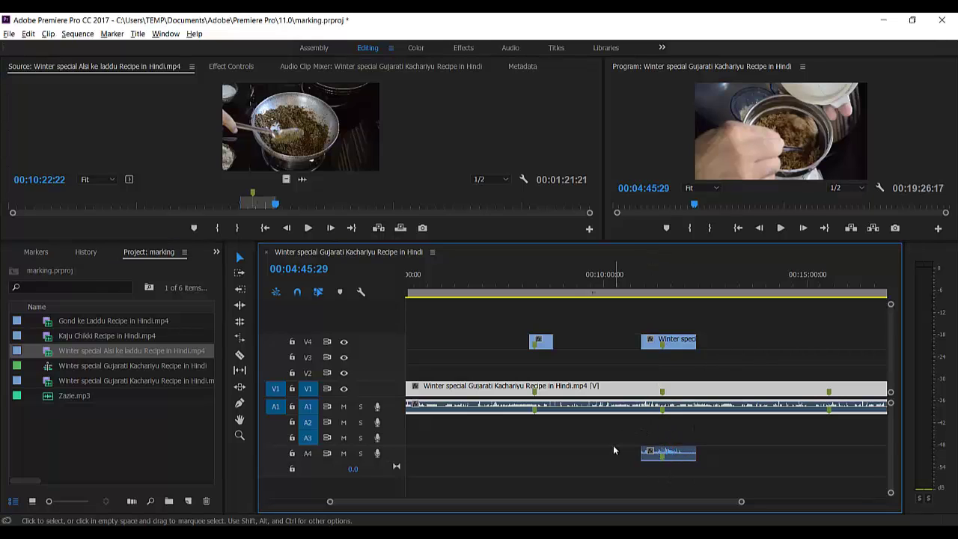
{"action": "key", "text": "backslash"}
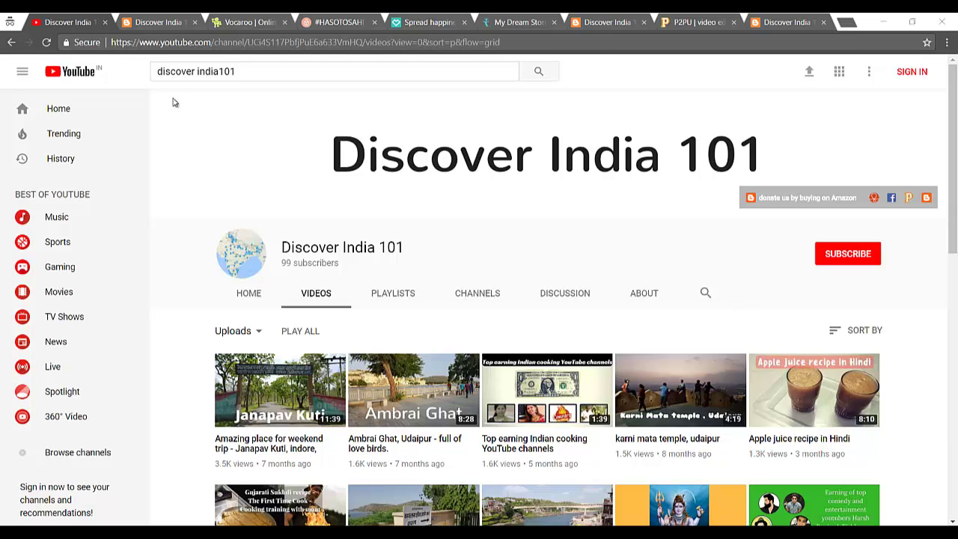
Review the "Drop your confessions and botheration" form on the Discover India 101 blog, down to its submit option
{"action": "left_click", "coordinate": [145, 27]}
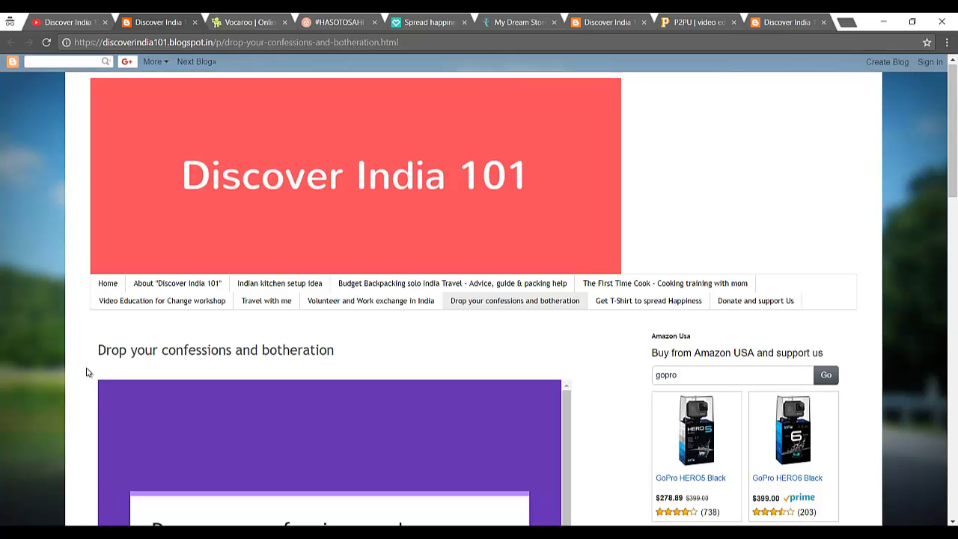
{"action": "scroll", "coordinate": [86, 372], "scroll_direction": "down", "scroll_amount": 4}
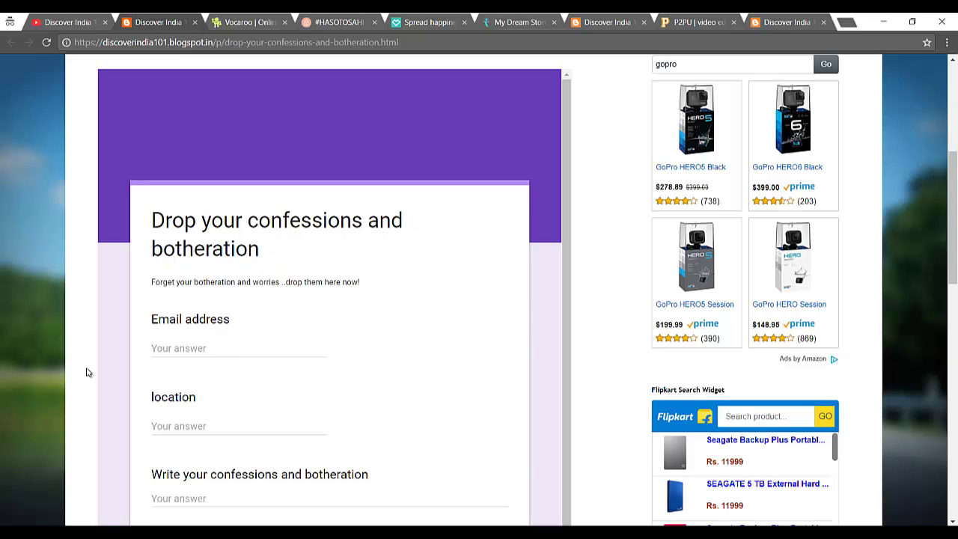
{"action": "scroll", "coordinate": [86, 372], "scroll_direction": "down", "scroll_amount": 2}
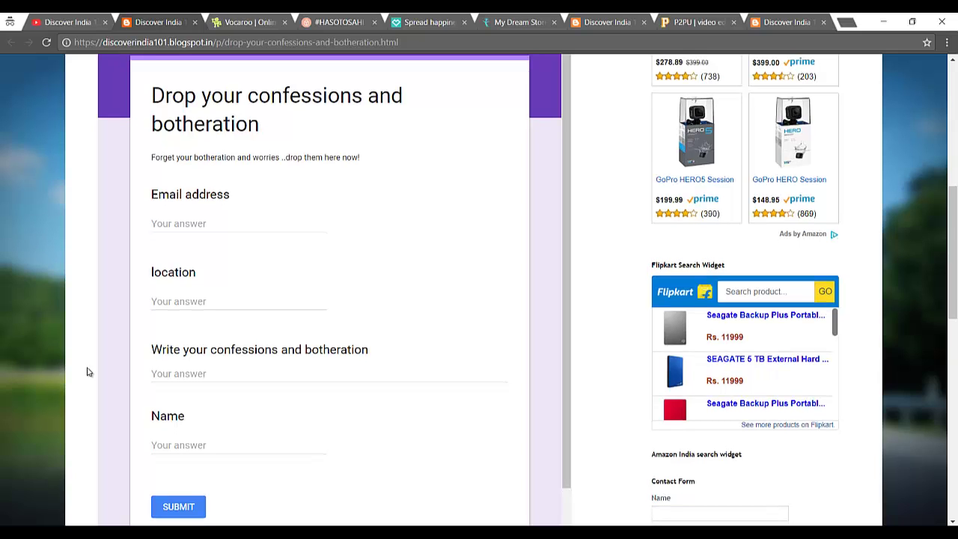
{"action": "left_click", "coordinate": [200, 381]}
Start a voice recording on the Vocaroo site and allow it access to the camera and microphone
{"action": "left_click", "coordinate": [238, 23]}
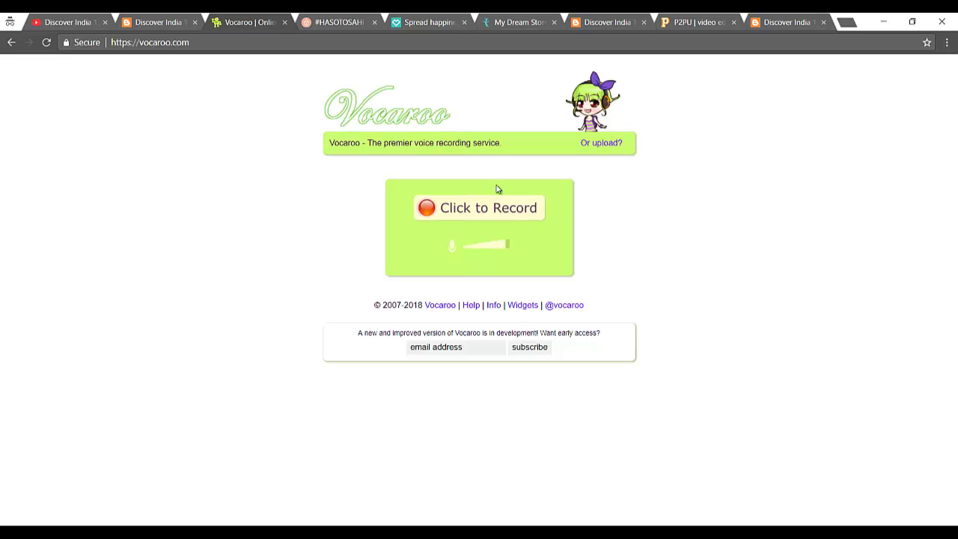
{"action": "left_click", "coordinate": [479, 217]}
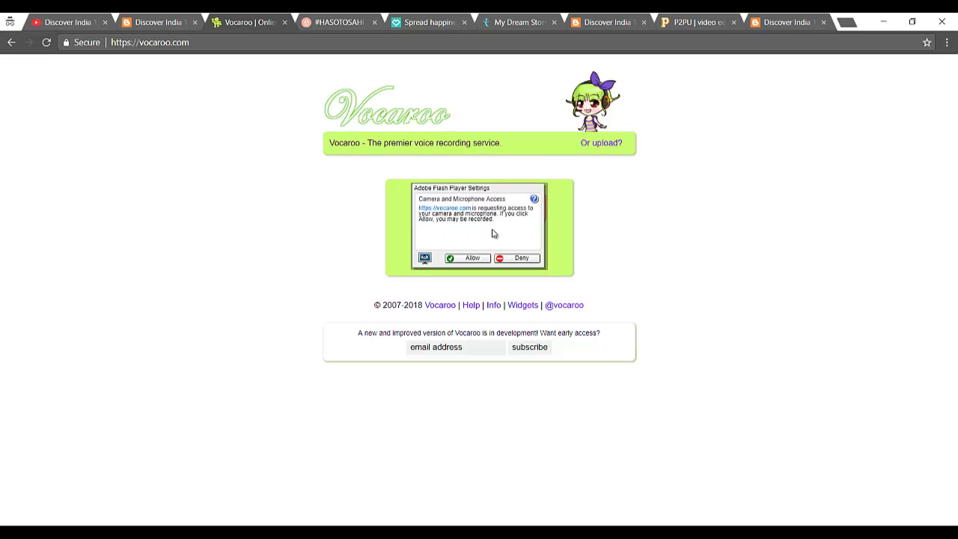
{"action": "left_click", "coordinate": [474, 259]}
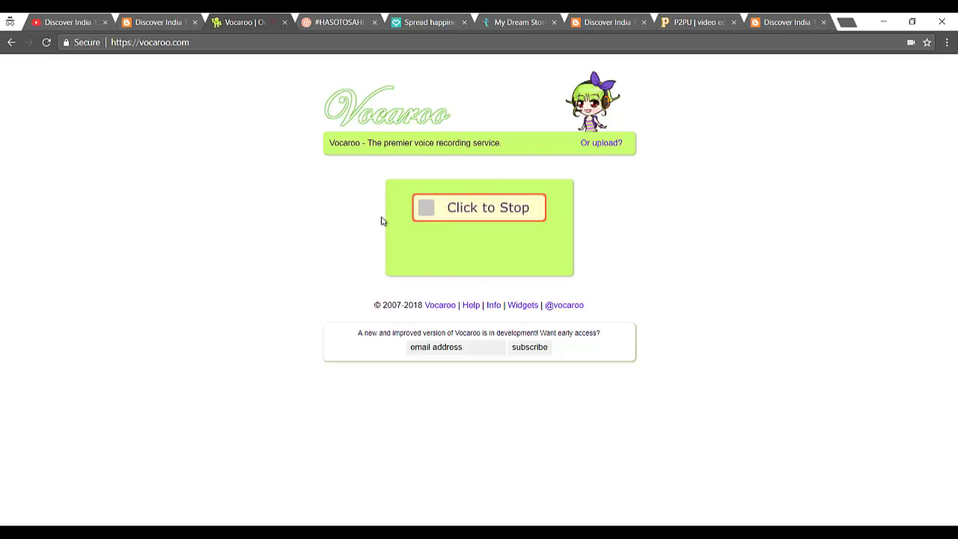
Stop and save the Vocaroo voice recording, and return to the confessions and botheration form
{"action": "left_click", "coordinate": [511, 218]}
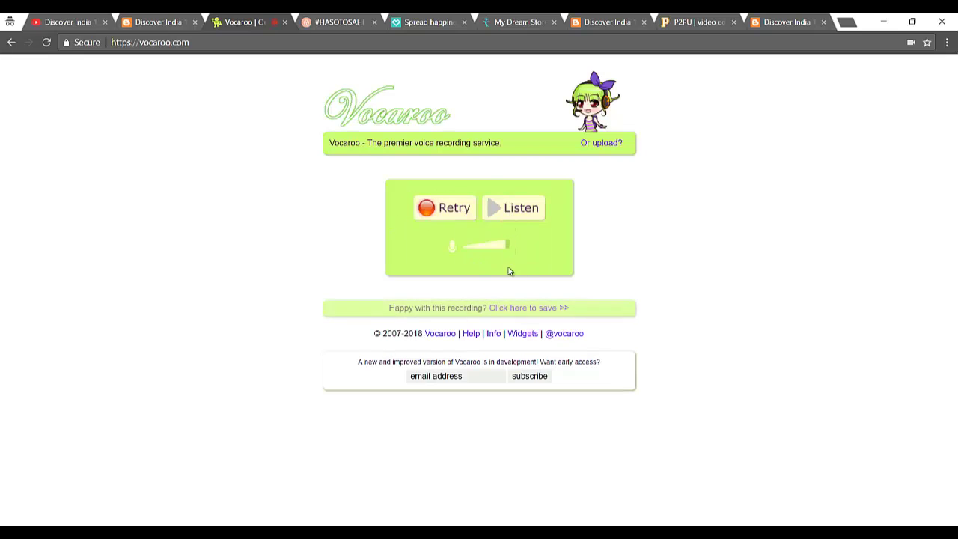
{"action": "left_click", "coordinate": [544, 312]}
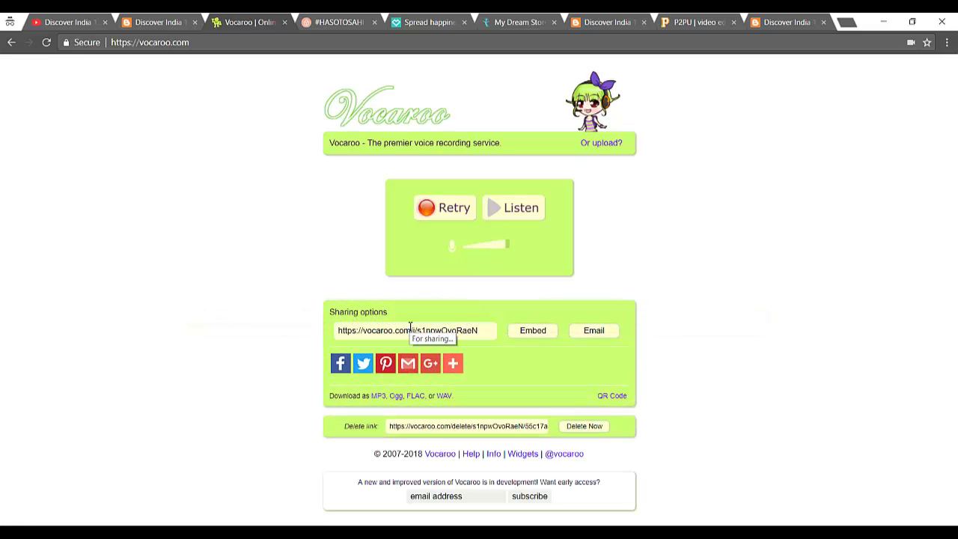
{"action": "left_click", "coordinate": [172, 16]}
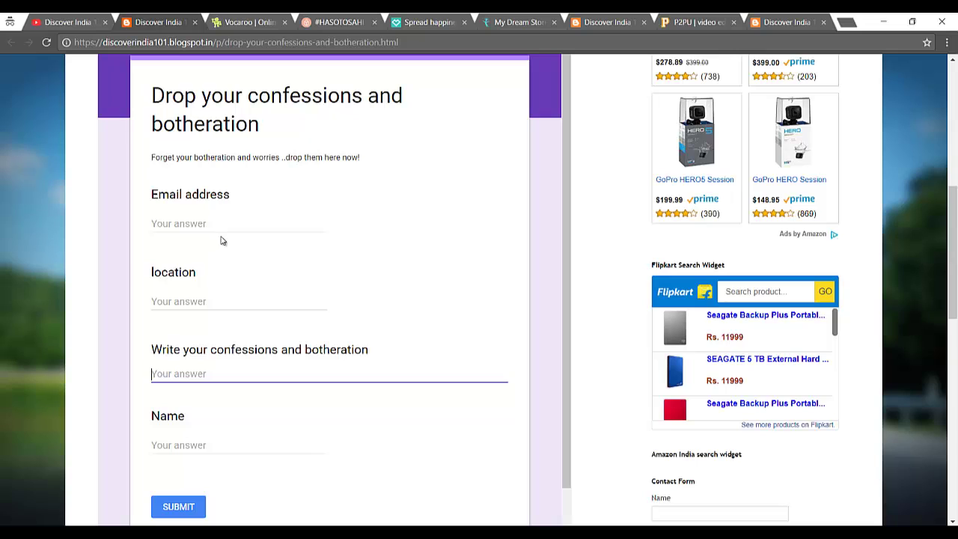
Compare the #HasoToSahi T-shirt product pages on Bonfire, Spreadshirt and MyDreamStore, including their designs, prices and ordering options
{"action": "left_click", "coordinate": [329, 21]}
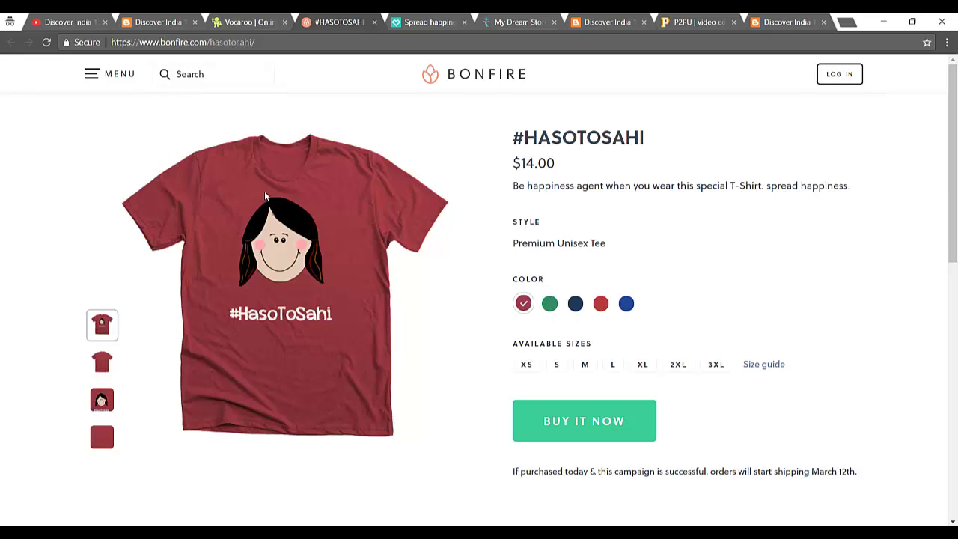
{"action": "left_click", "coordinate": [417, 18]}
{"action": "left_click", "coordinate": [500, 18]}
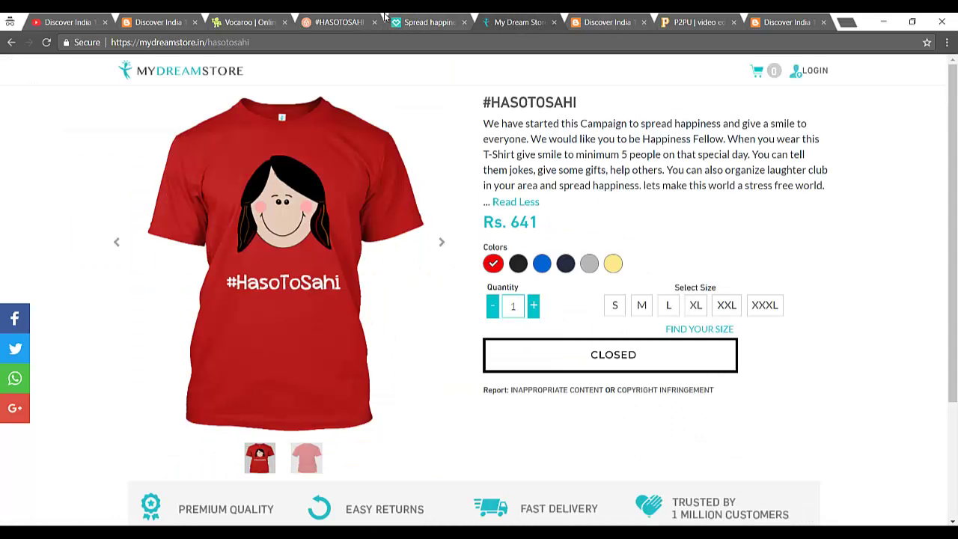
{"action": "left_click", "coordinate": [349, 19]}
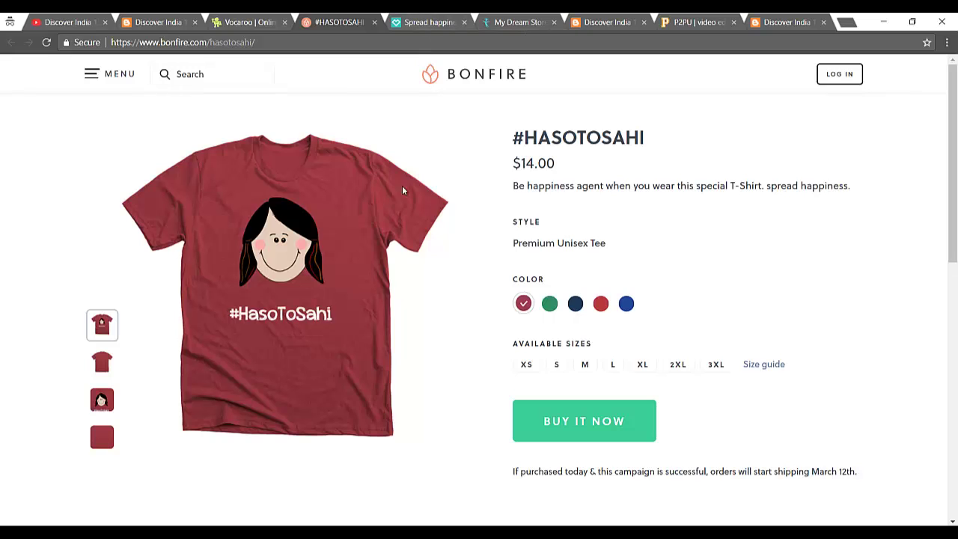
{"action": "left_click", "coordinate": [424, 23]}
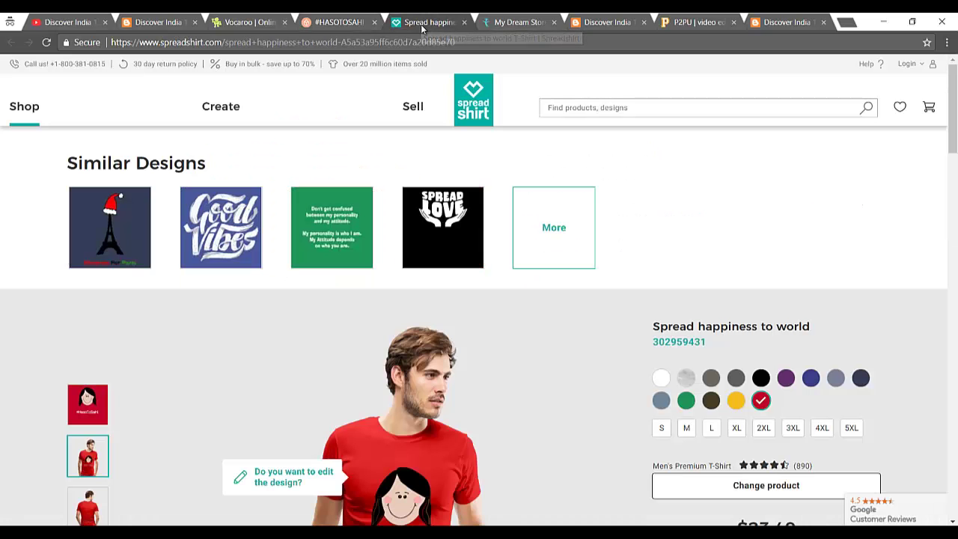
{"action": "scroll", "coordinate": [460, 349], "scroll_direction": "down", "scroll_amount": 2}
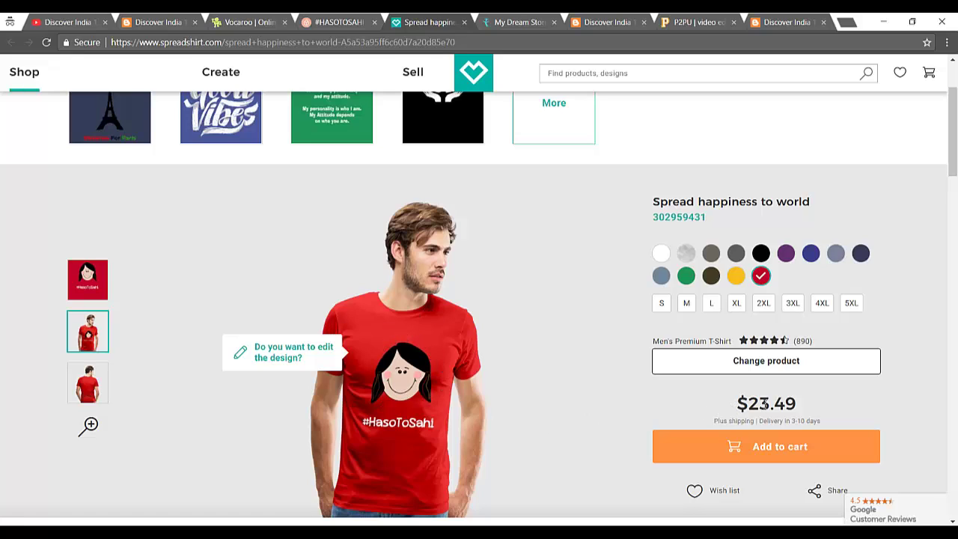
{"action": "left_click", "coordinate": [354, 18]}
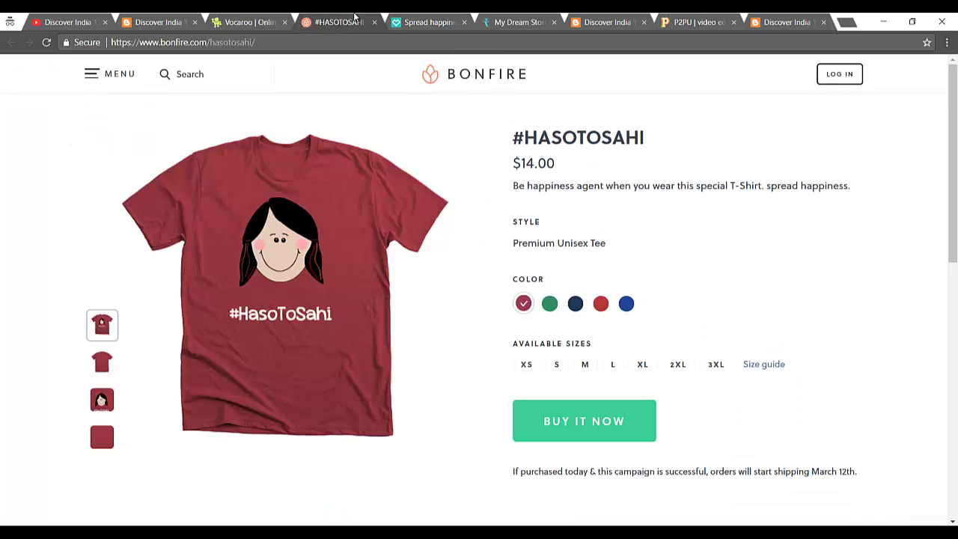
{"action": "left_click", "coordinate": [417, 23]}
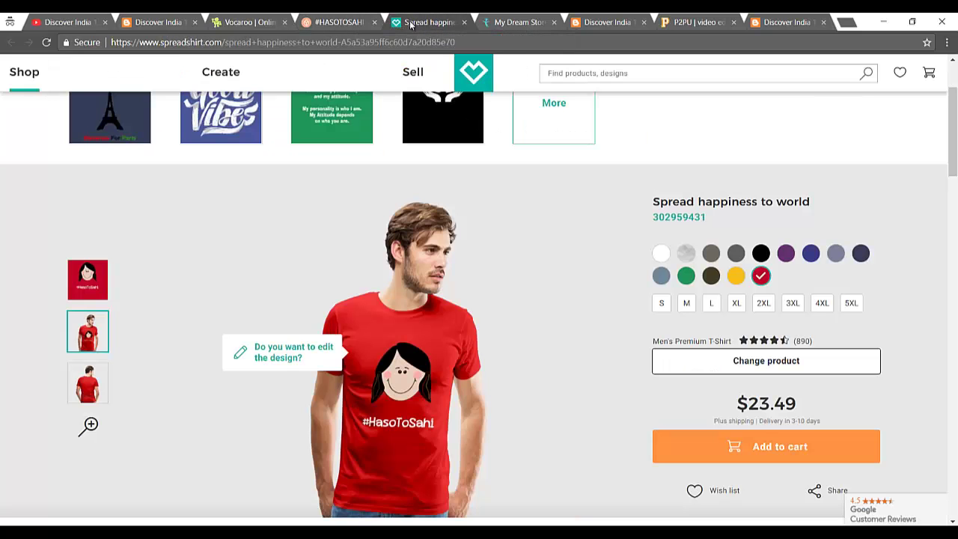
{"action": "left_click", "coordinate": [336, 23]}
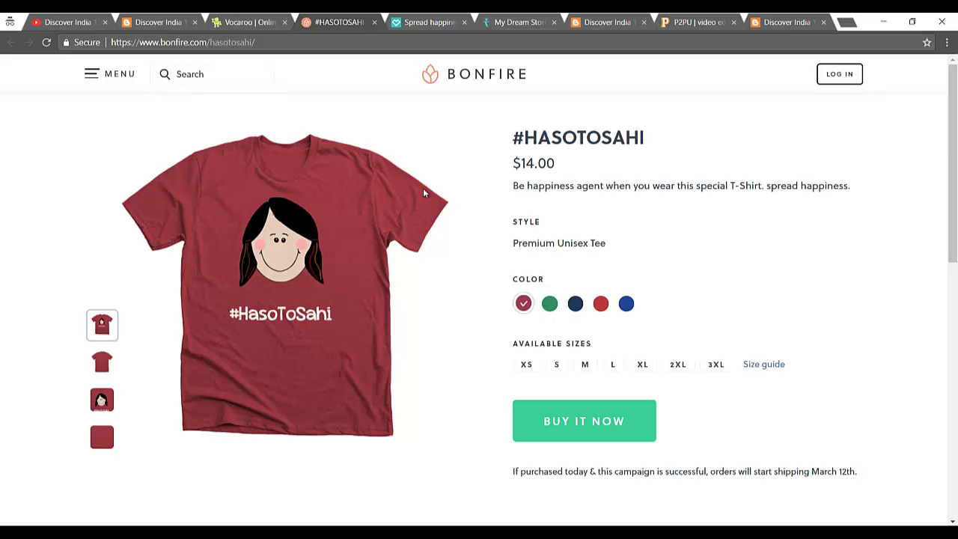
{"action": "left_click", "coordinate": [528, 23]}
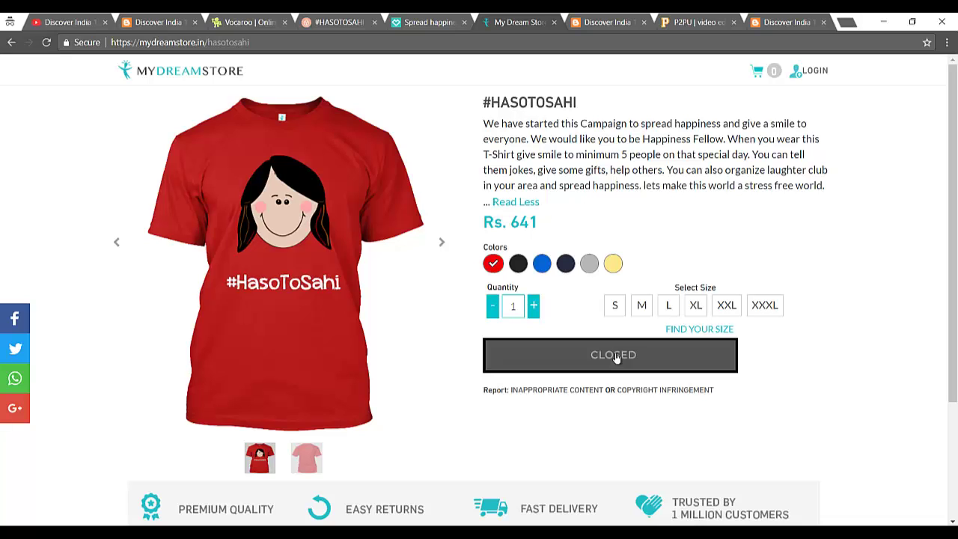
{"action": "left_click", "coordinate": [412, 22]}
{"action": "left_click", "coordinate": [339, 22]}
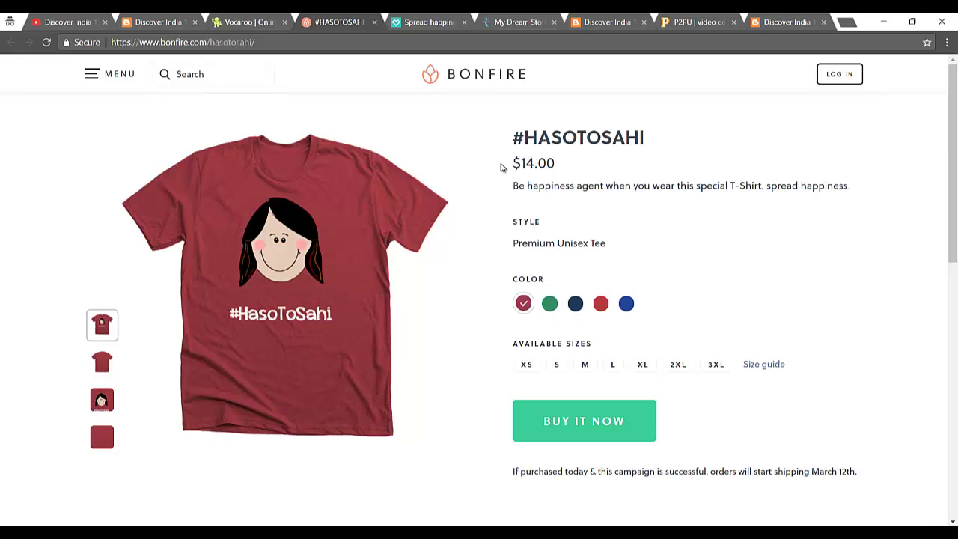
Review the blog's "Get T-Shirt to spread Happiness" page, covering its shop links and the request form down to the submit option
{"action": "left_click", "coordinate": [592, 24]}
{"action": "scroll", "coordinate": [419, 318], "scroll_direction": "down", "scroll_amount": 5}
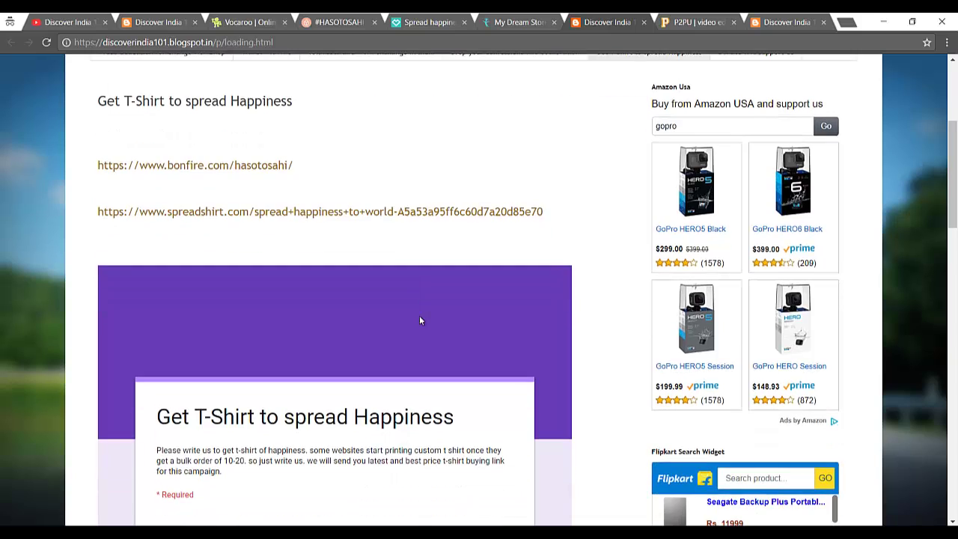
{"action": "scroll", "coordinate": [419, 318], "scroll_direction": "down", "scroll_amount": 2}
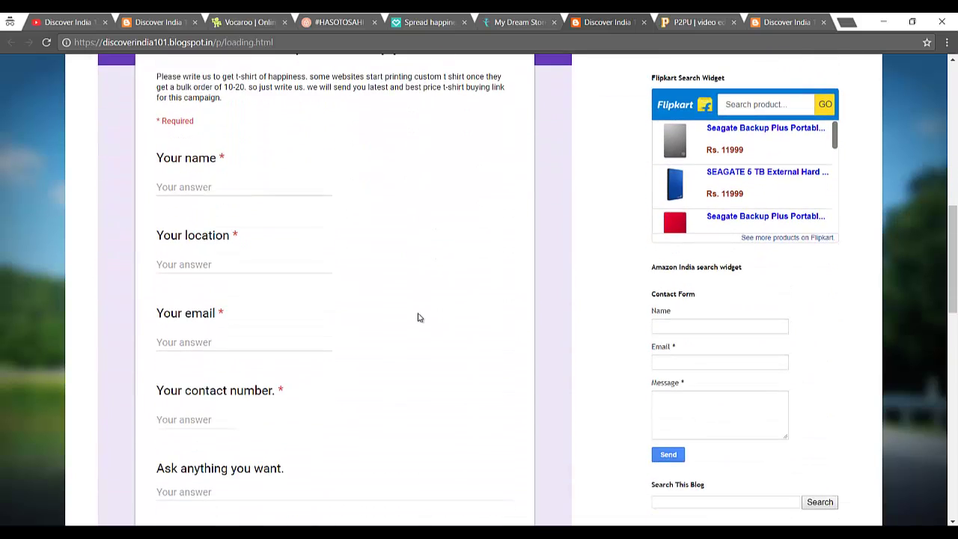
{"action": "scroll", "coordinate": [418, 318], "scroll_direction": "down", "scroll_amount": 1}
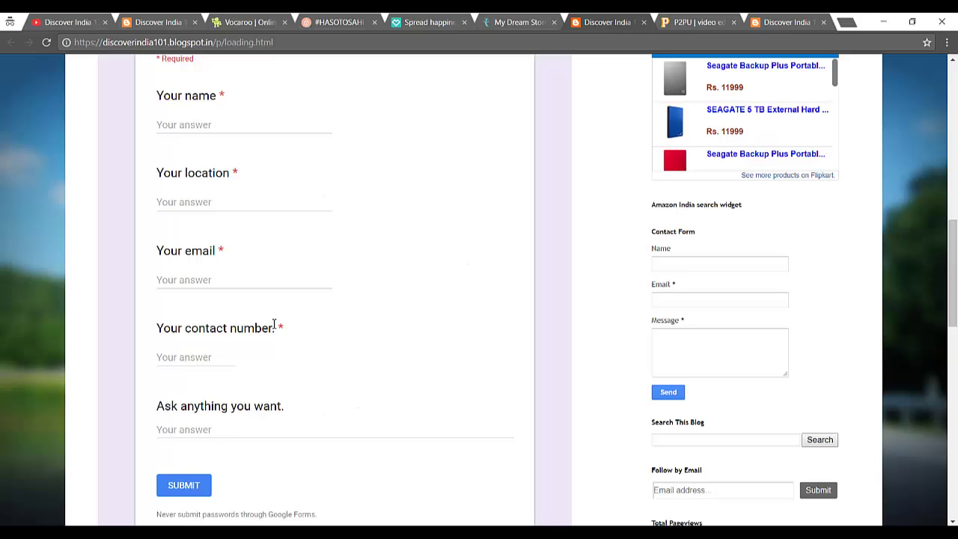
{"action": "scroll", "coordinate": [313, 368], "scroll_direction": "up", "scroll_amount": 3}
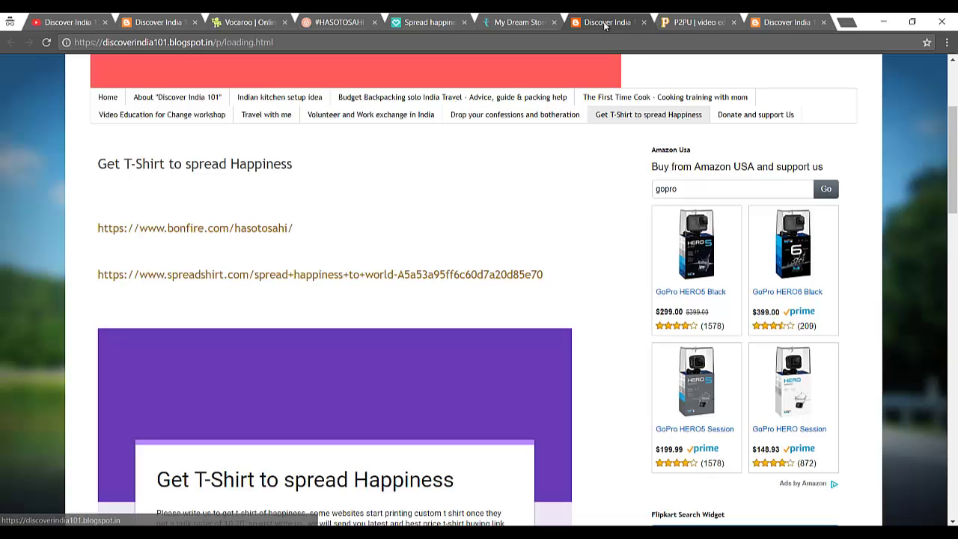
Look through the weekly content list of the "video education for change workshop" course on P2PU, from Week 1 to Week 16
{"action": "left_click", "coordinate": [682, 24]}
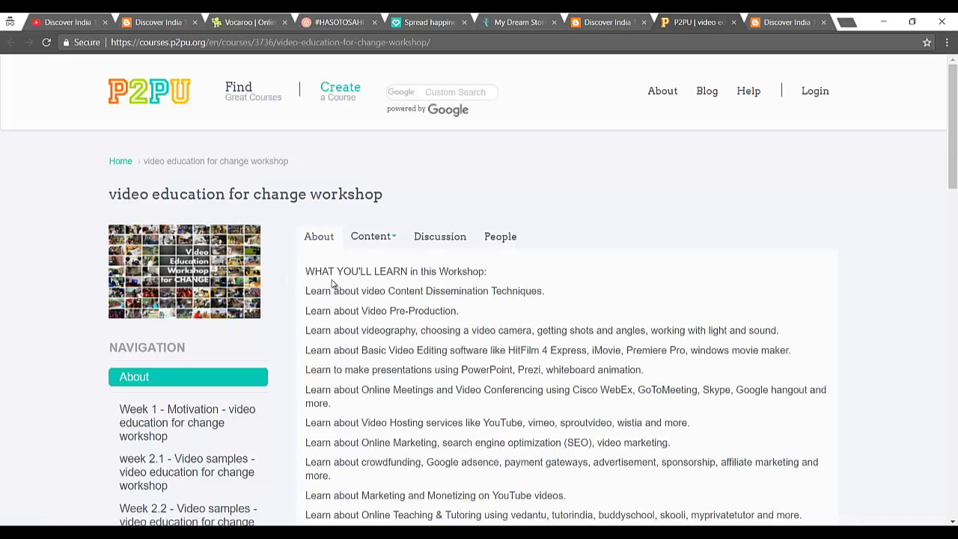
{"action": "left_click", "coordinate": [386, 240]}
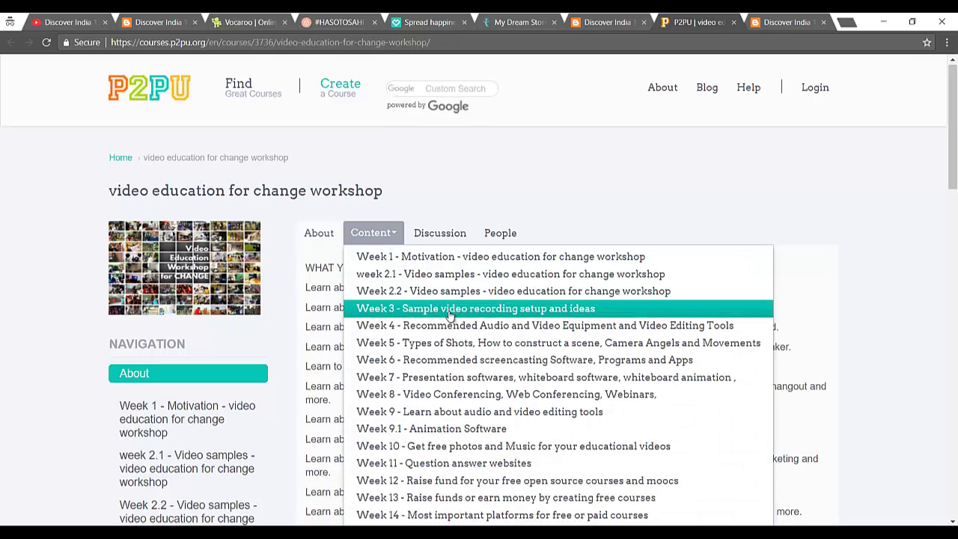
{"action": "scroll", "coordinate": [449, 310], "scroll_direction": "down", "scroll_amount": 2}
{"action": "scroll", "coordinate": [450, 316], "scroll_direction": "up", "scroll_amount": 1}
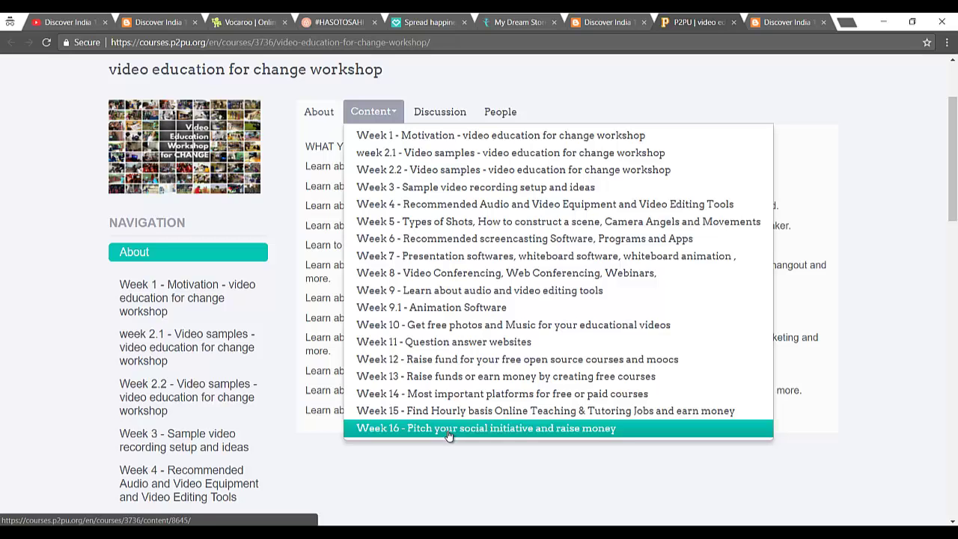
{"action": "scroll", "coordinate": [451, 435], "scroll_direction": "up", "scroll_amount": 2}
{"action": "left_click", "coordinate": [780, 284]}
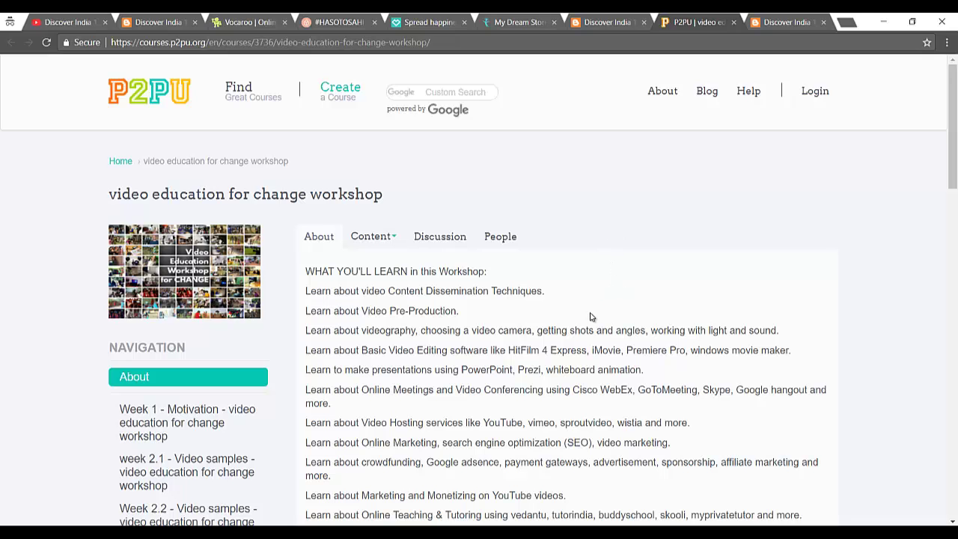
Review the blog's "Donate and support Us" page, covering the use of donations, the fundraising ways and the Amazon and Flipkart links
{"action": "left_click", "coordinate": [772, 22]}
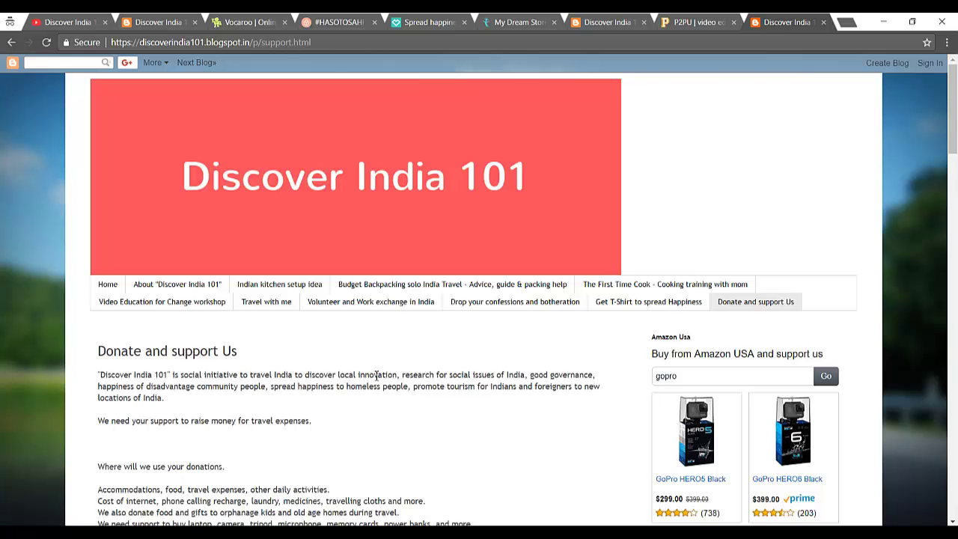
{"action": "scroll", "coordinate": [377, 376], "scroll_direction": "down", "scroll_amount": 3}
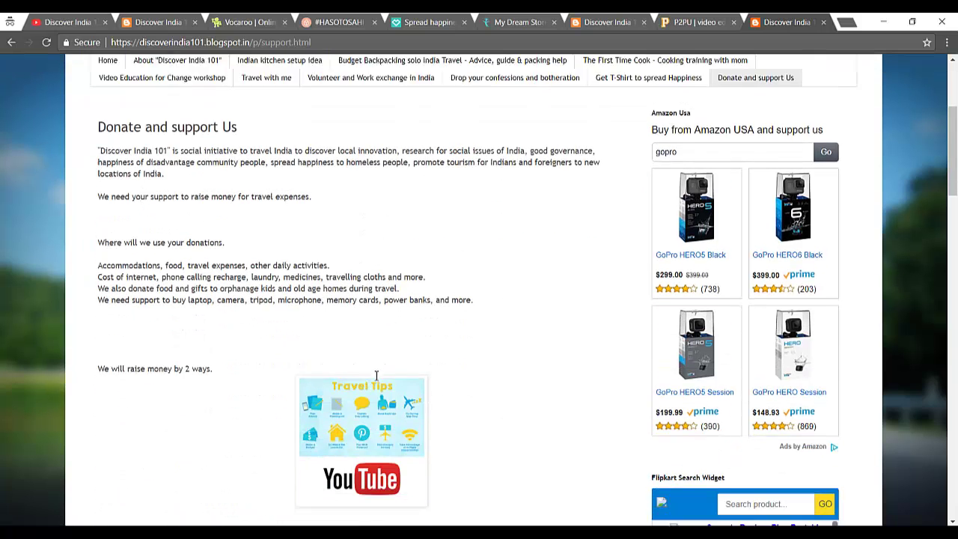
{"action": "scroll", "coordinate": [377, 379], "scroll_direction": "down", "scroll_amount": 5}
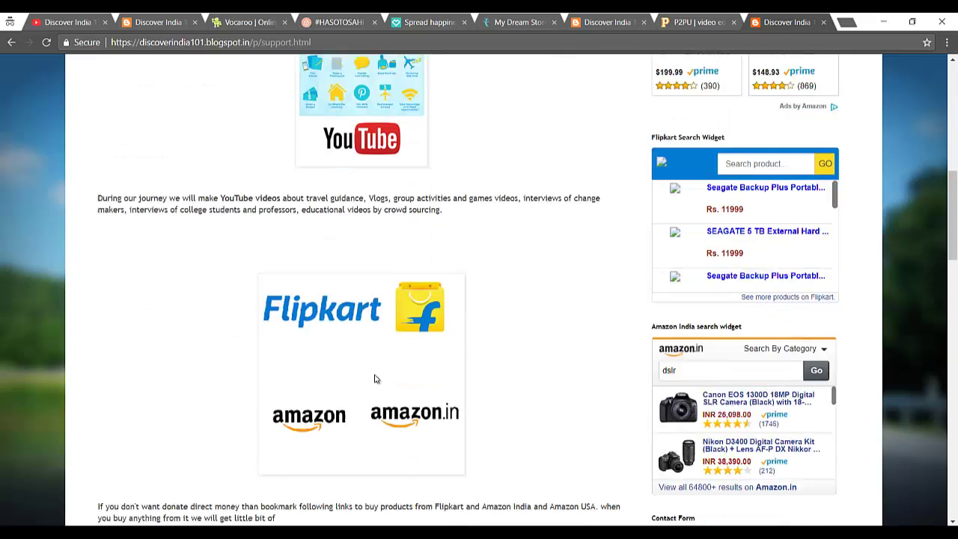
{"action": "scroll", "coordinate": [377, 380], "scroll_direction": "down", "scroll_amount": 5}
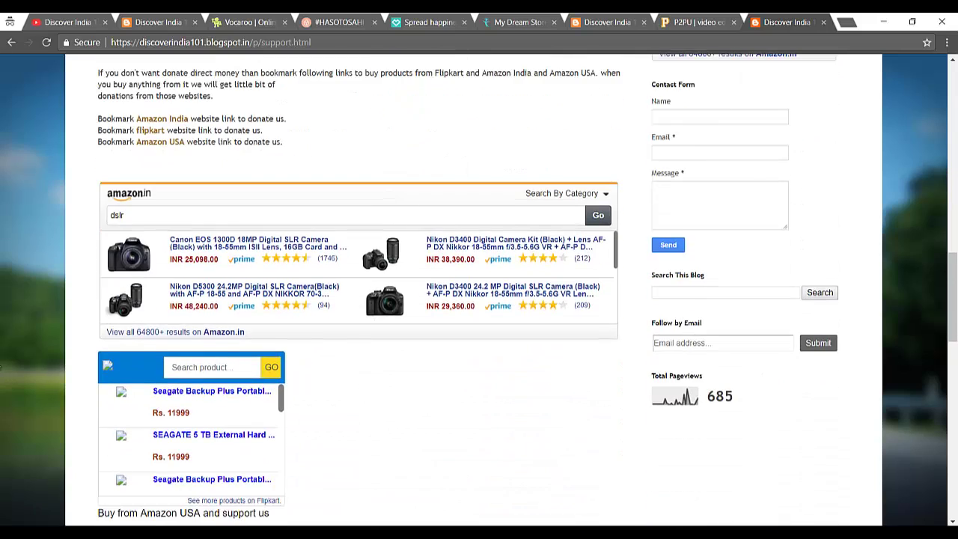
{"action": "scroll", "coordinate": [1, 363], "scroll_direction": "down", "scroll_amount": 6}
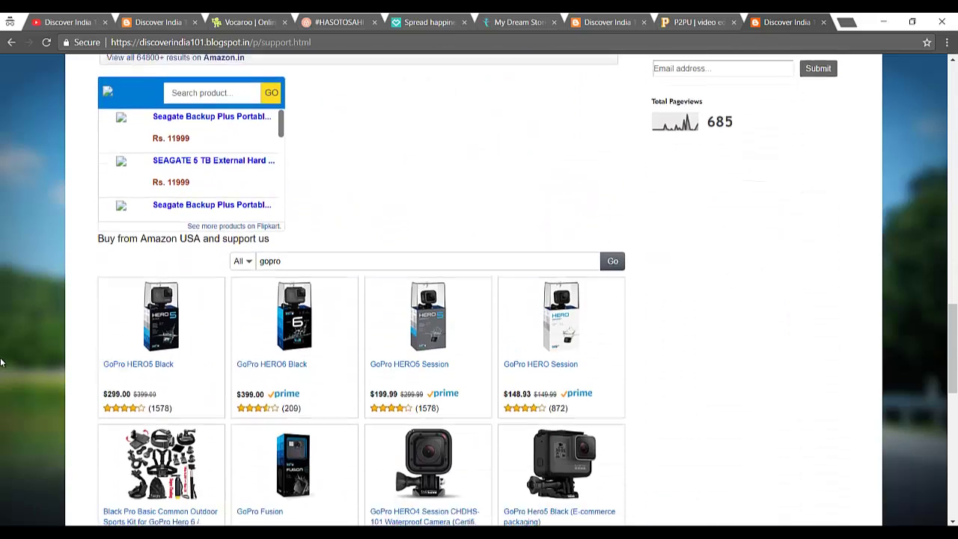
{"action": "scroll", "coordinate": [2, 363], "scroll_direction": "up", "scroll_amount": 7}
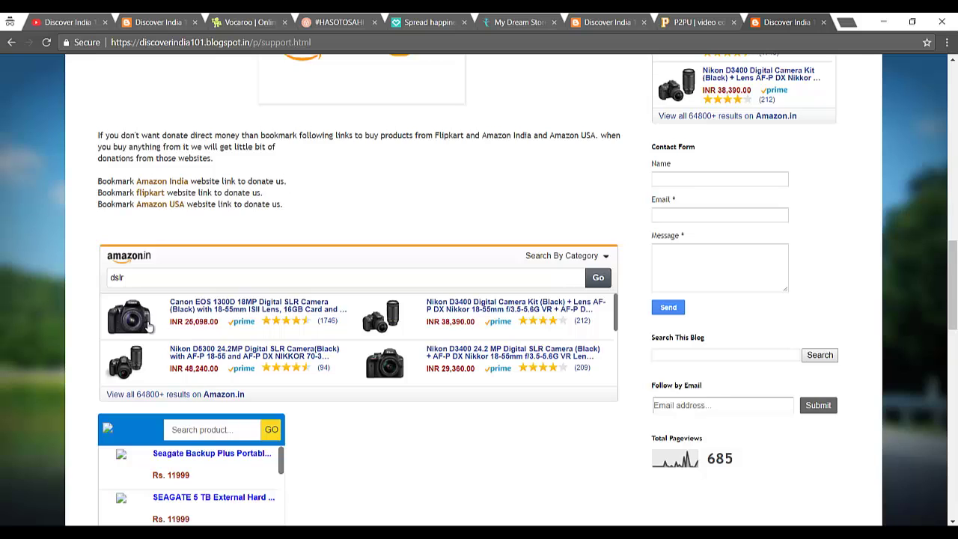
{"action": "scroll", "coordinate": [160, 315], "scroll_direction": "up", "scroll_amount": 7}
{"action": "scroll", "coordinate": [160, 315], "scroll_direction": "up", "scroll_amount": 3}
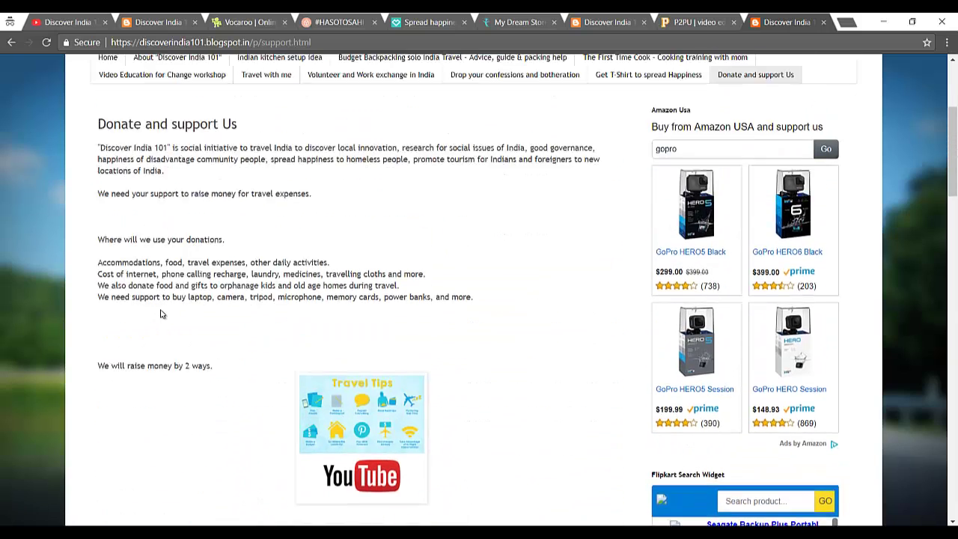